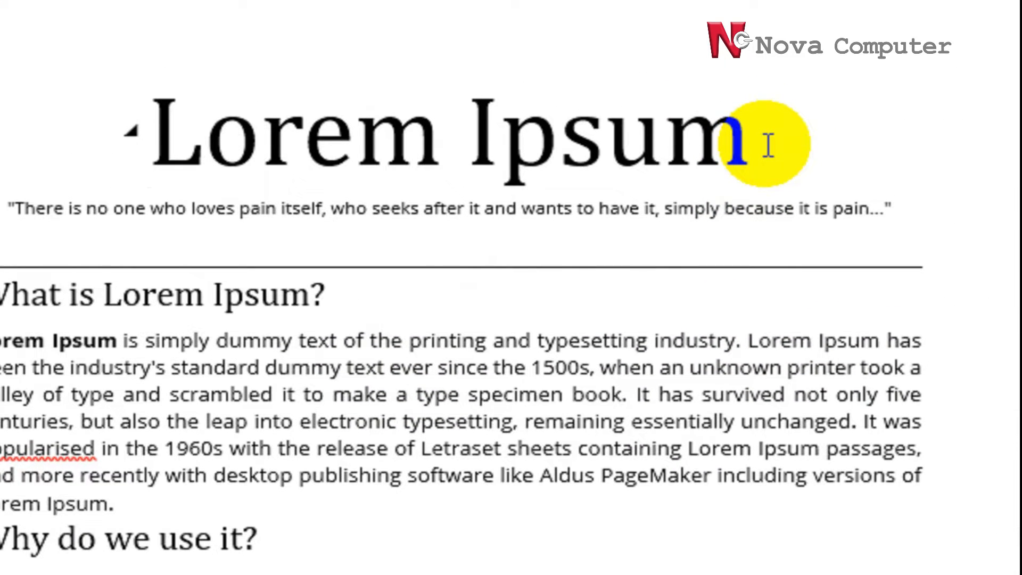
Start a new line below the "Lorem Ipsum" title and insert the Copyright Sign symbol there
left_click(767, 144)
key("Return")
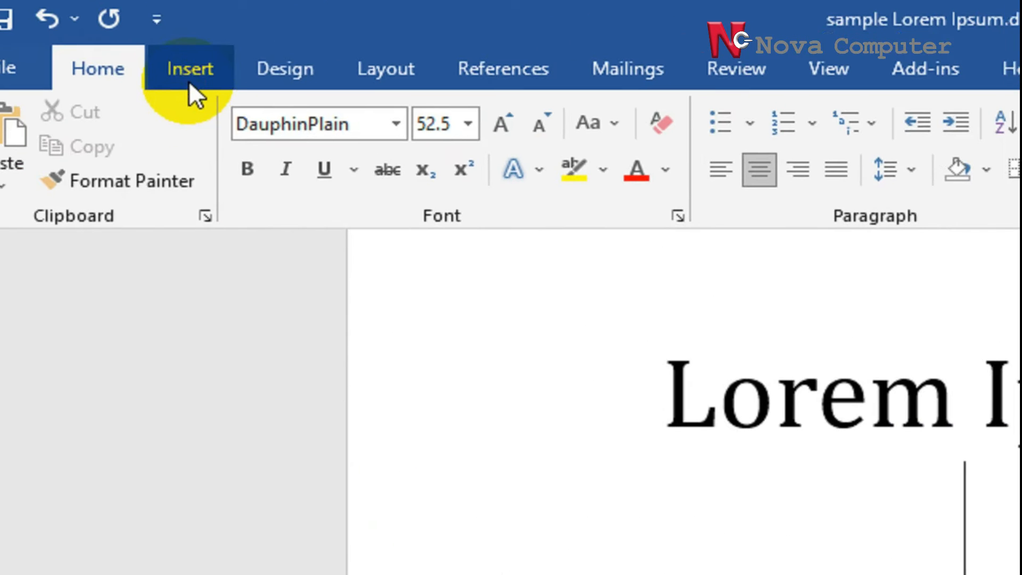
left_click(232, 82)
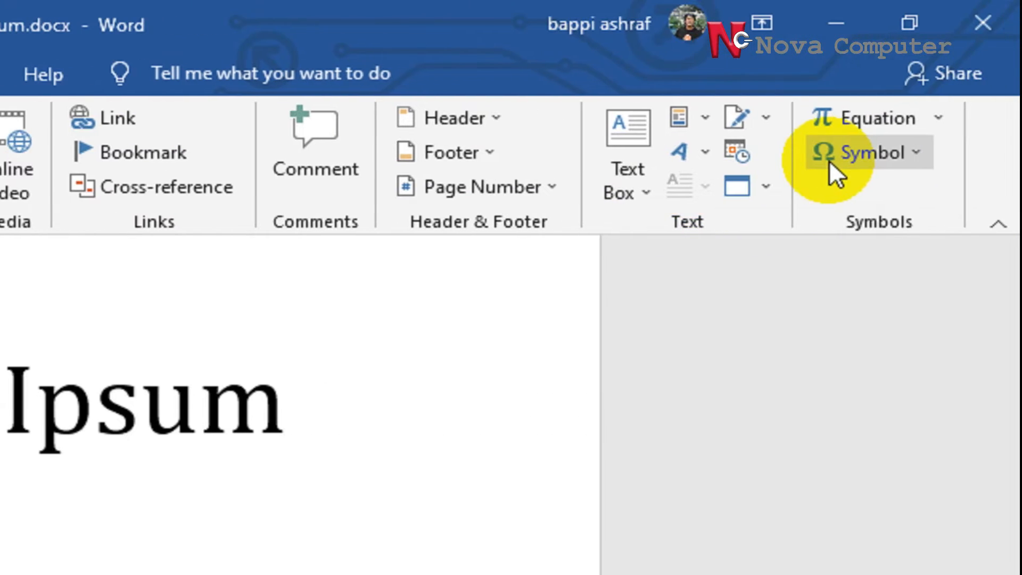
left_click(829, 161)
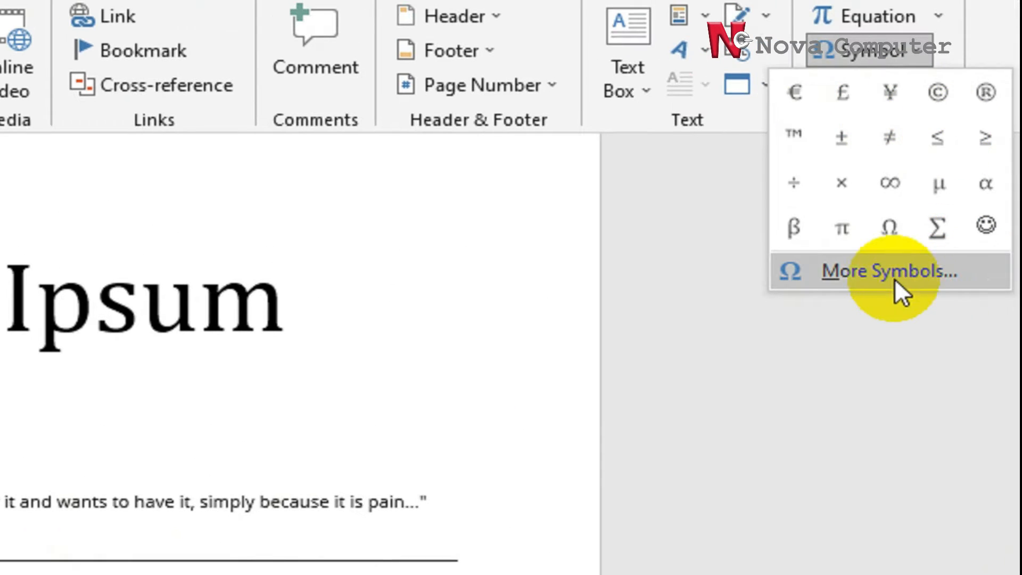
left_click(895, 279)
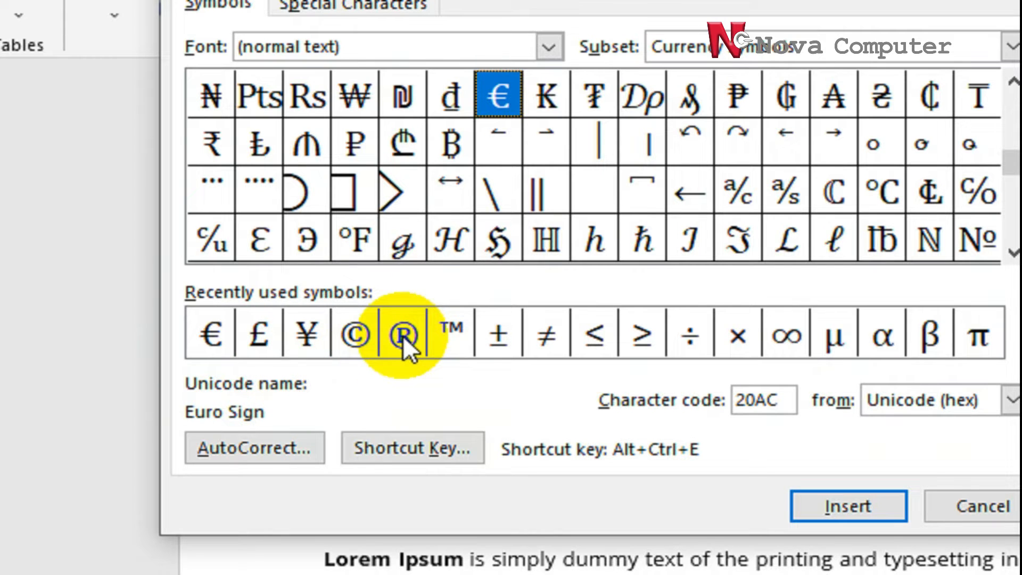
left_click(355, 336)
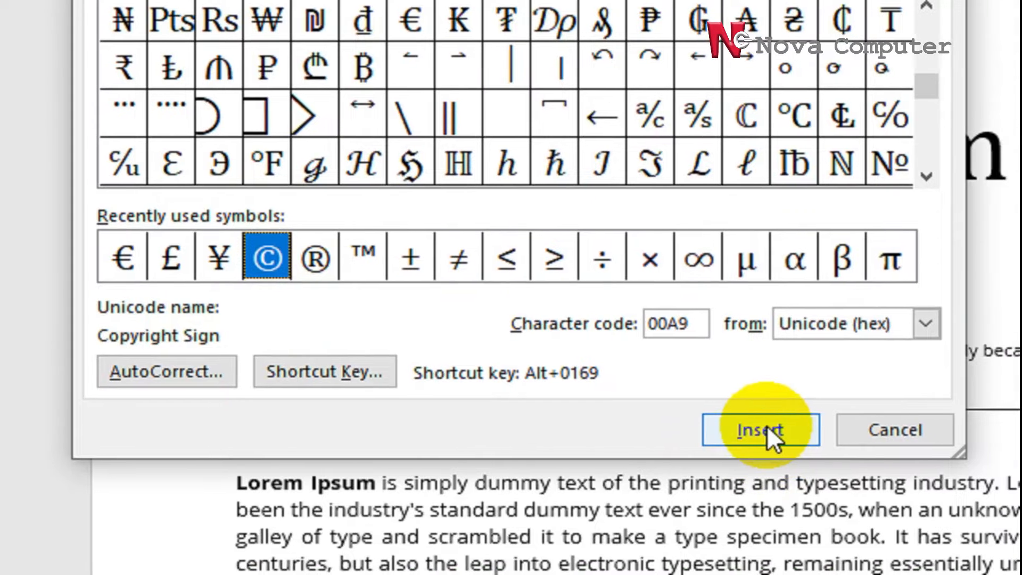
left_click(850, 485)
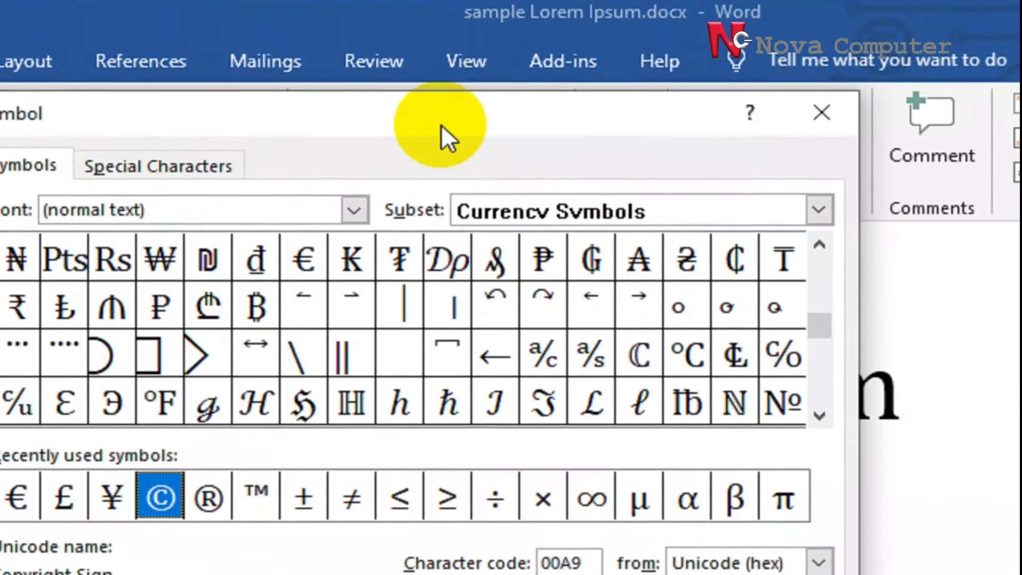
Enter the person's name right after the copyright sign and start a new line below it
left_click_drag(442, 124, 492, 548)
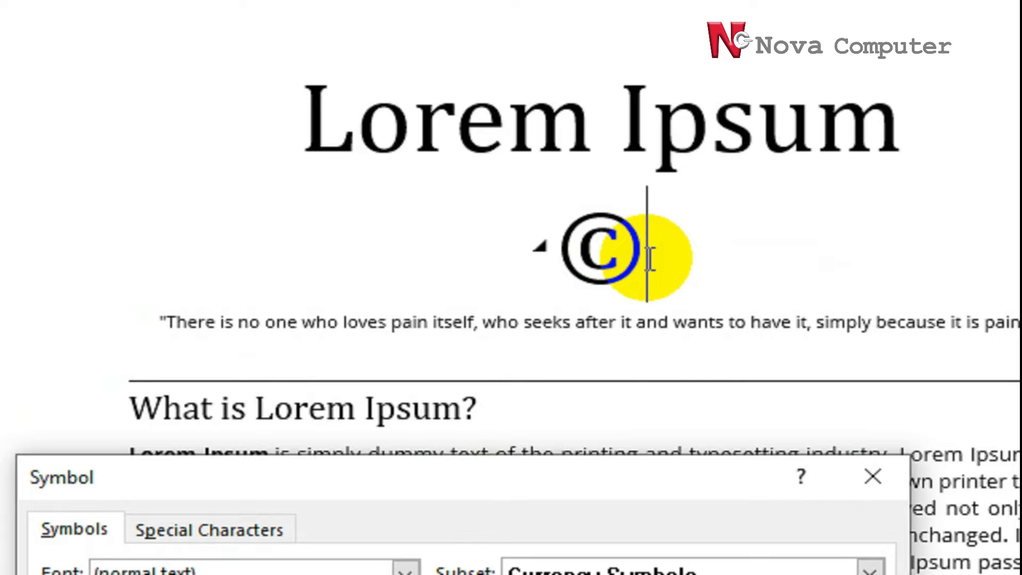
left_click(650, 259)
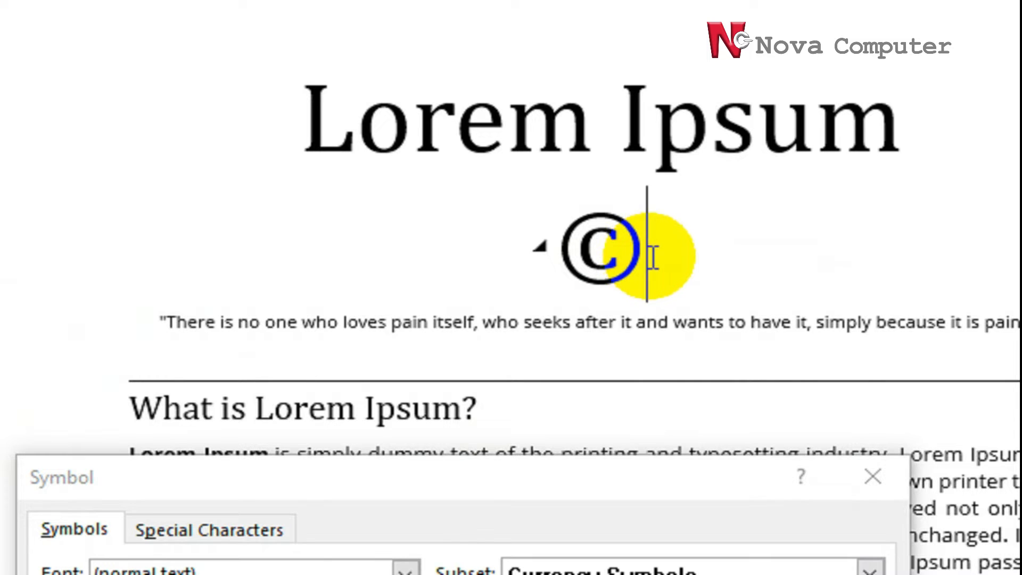
type("bappi")
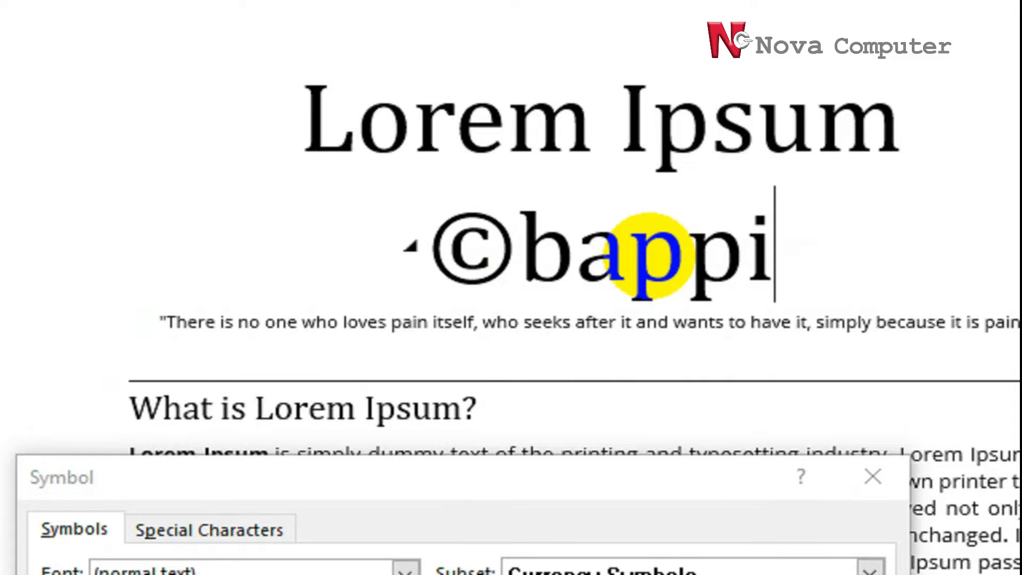
key("Return")
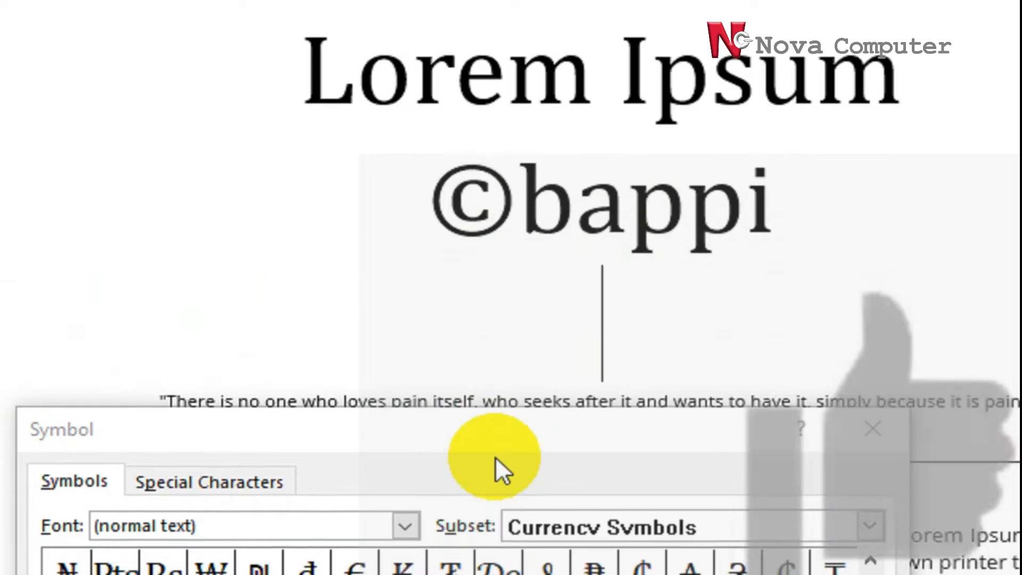
Insert a Dollar Sign symbol in the Adobe Arabic font on the empty line below the copyright line
left_click_drag(494, 482, 492, 46)
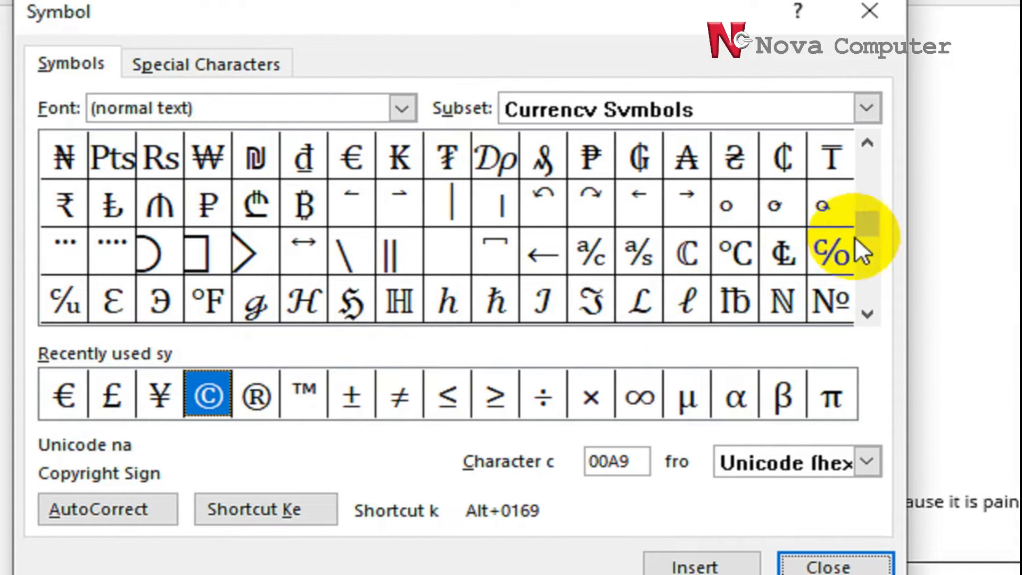
left_click_drag(949, 218, 949, 218)
left_click_drag(793, 218, 756, 163)
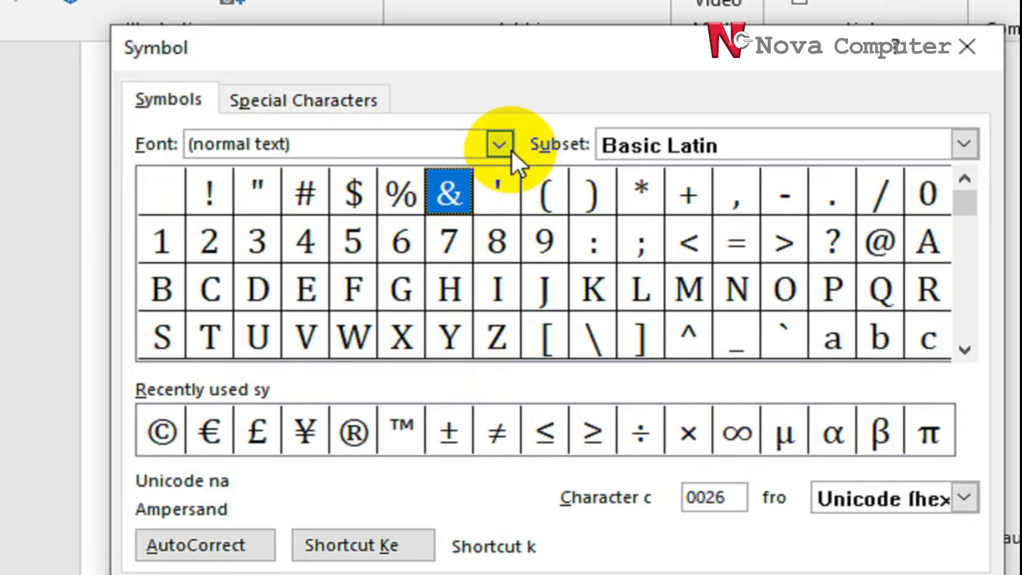
left_click(504, 147)
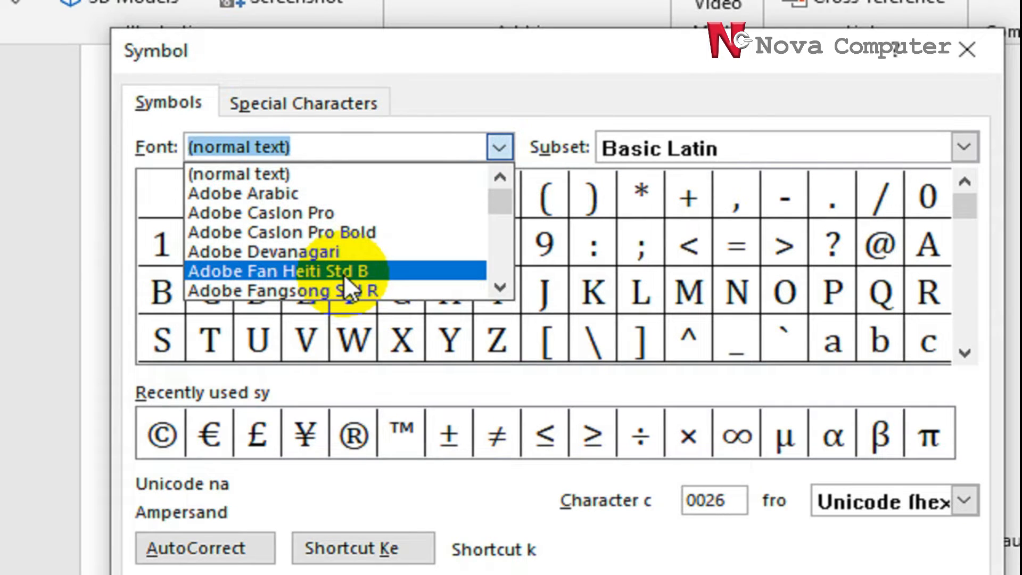
left_click(317, 196)
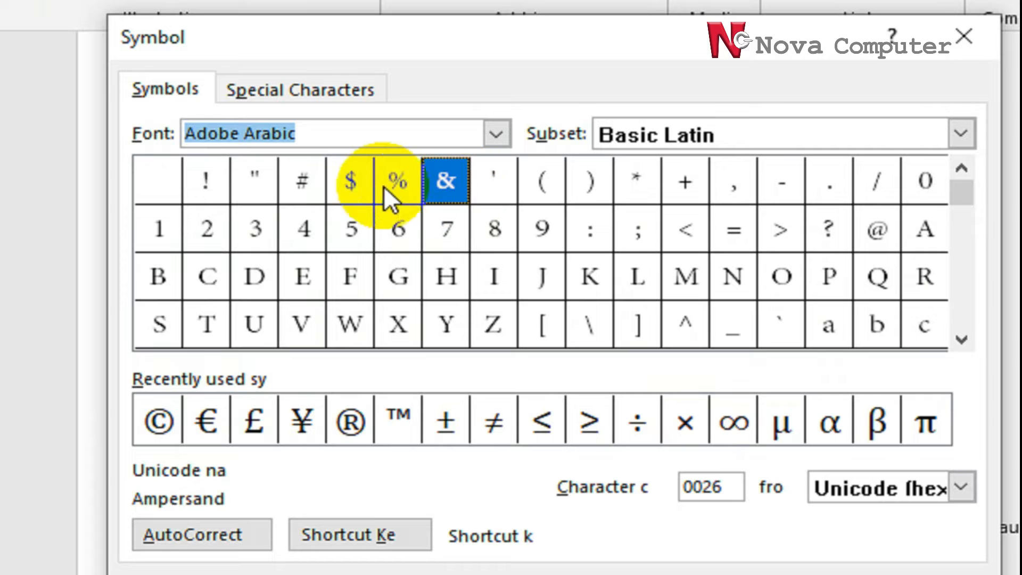
left_click(355, 187)
left_click(772, 459)
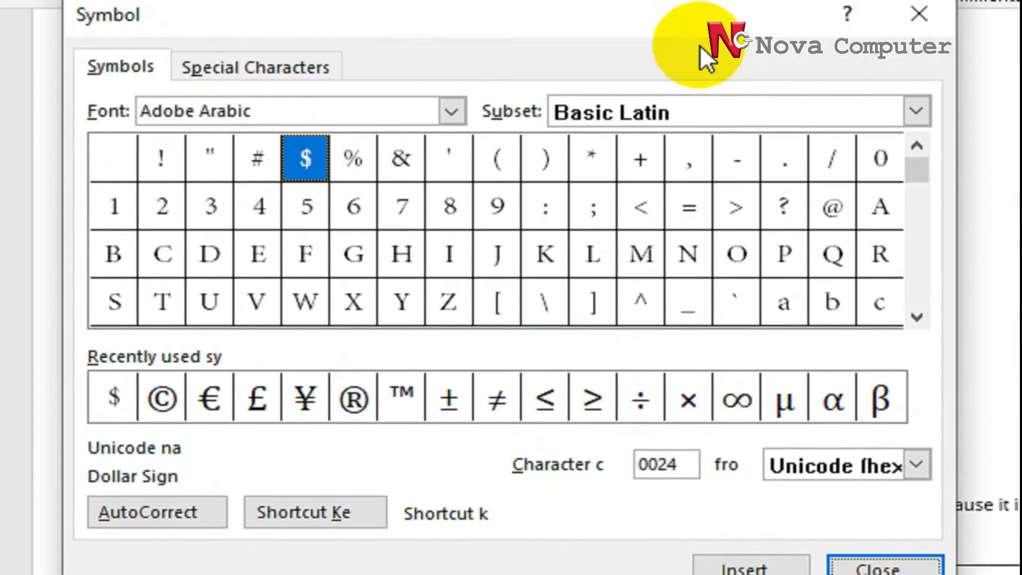
Enter 100 right after the dollar sign
left_click_drag(684, 181, 684, 491)
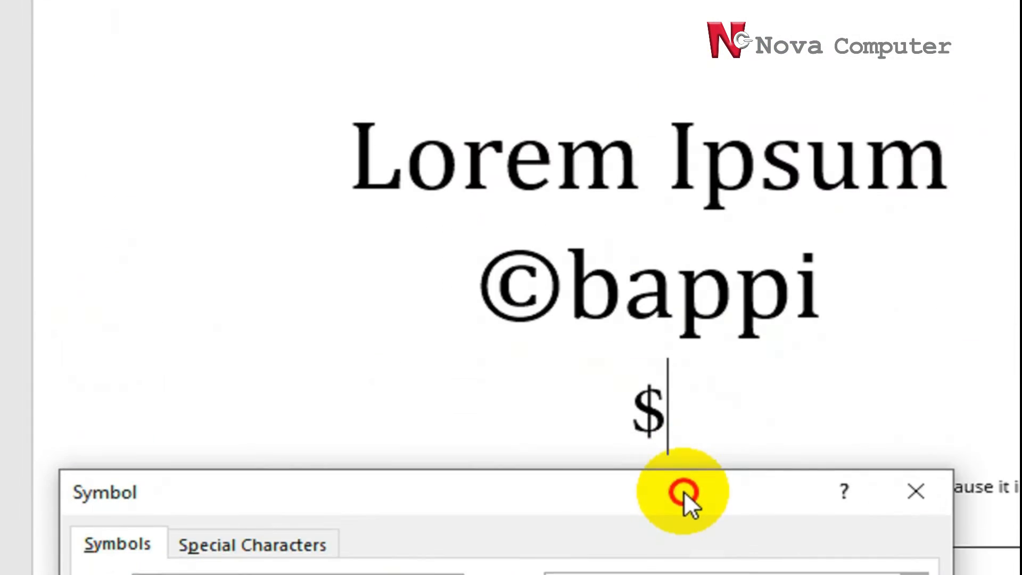
left_click(702, 403)
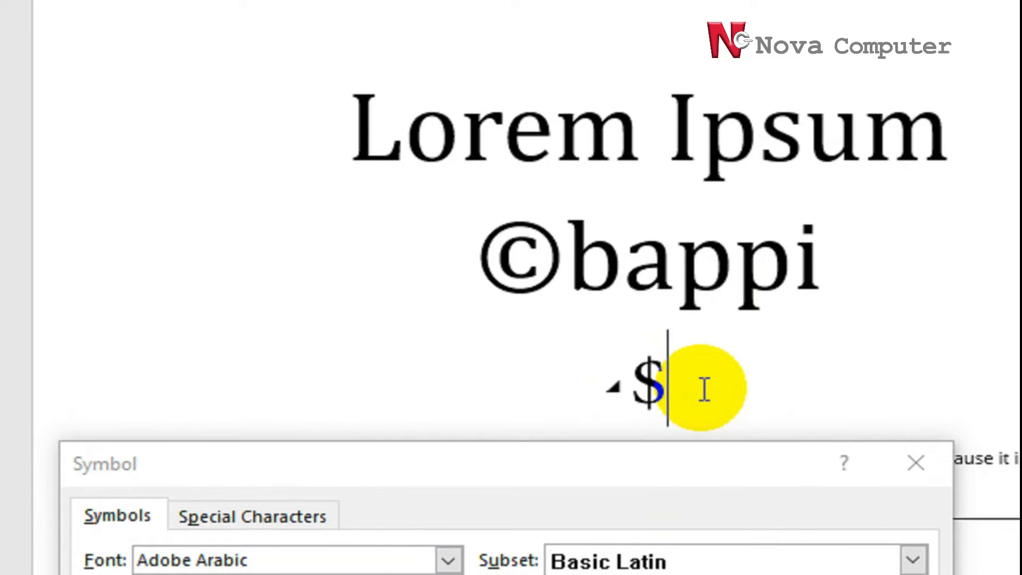
type("100")
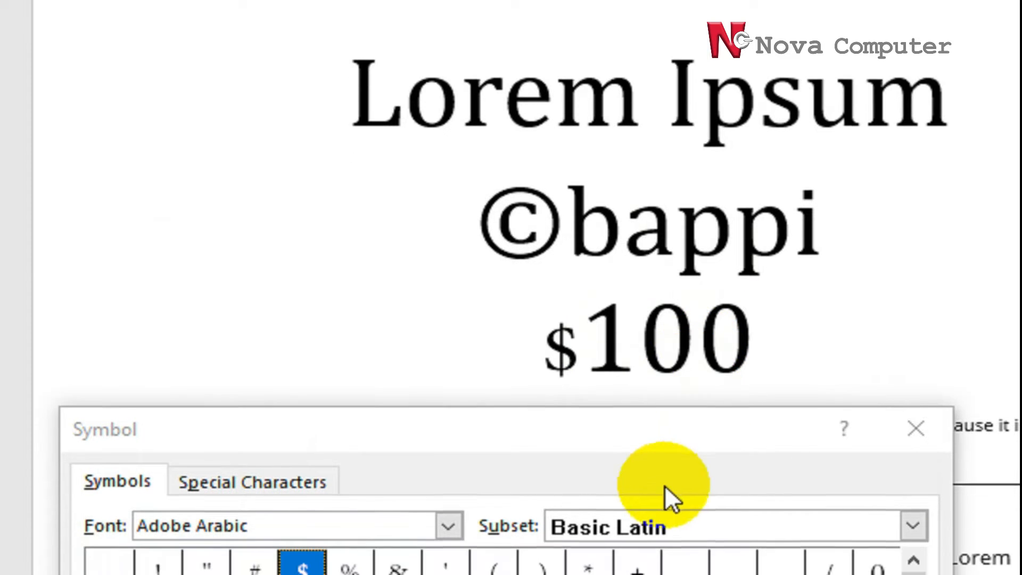
Switch the symbol set's font to Wingdings
left_click_drag(650, 410, 638, 125)
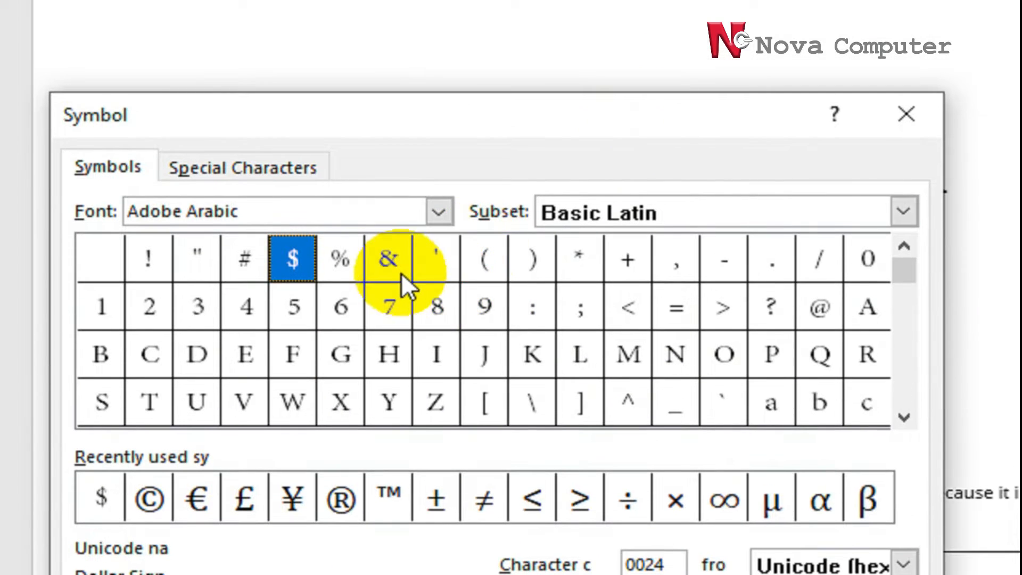
left_click(437, 212)
scroll(406, 303, "down", 8)
scroll(407, 311, "down", 15)
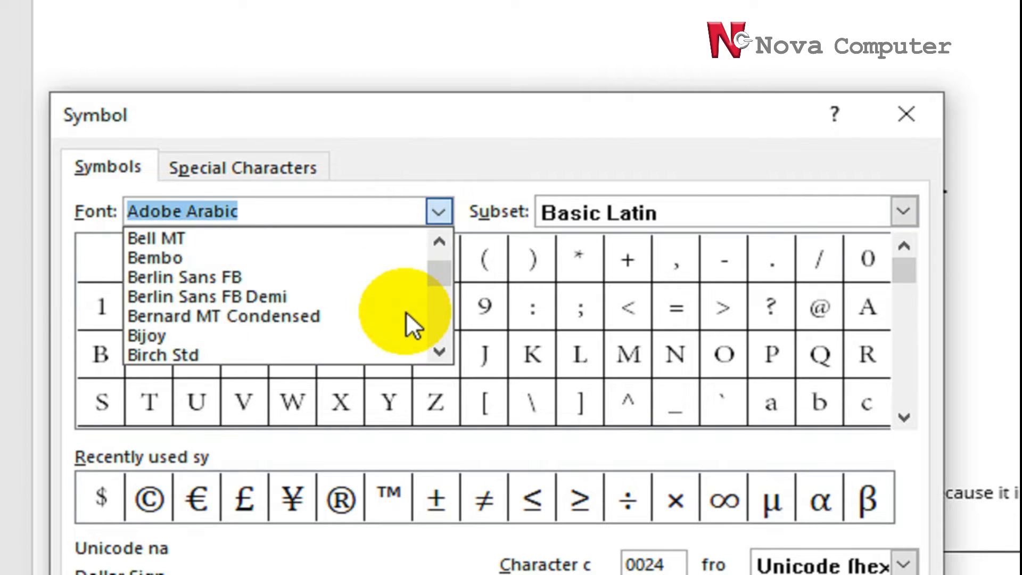
scroll(408, 312, "down", 18)
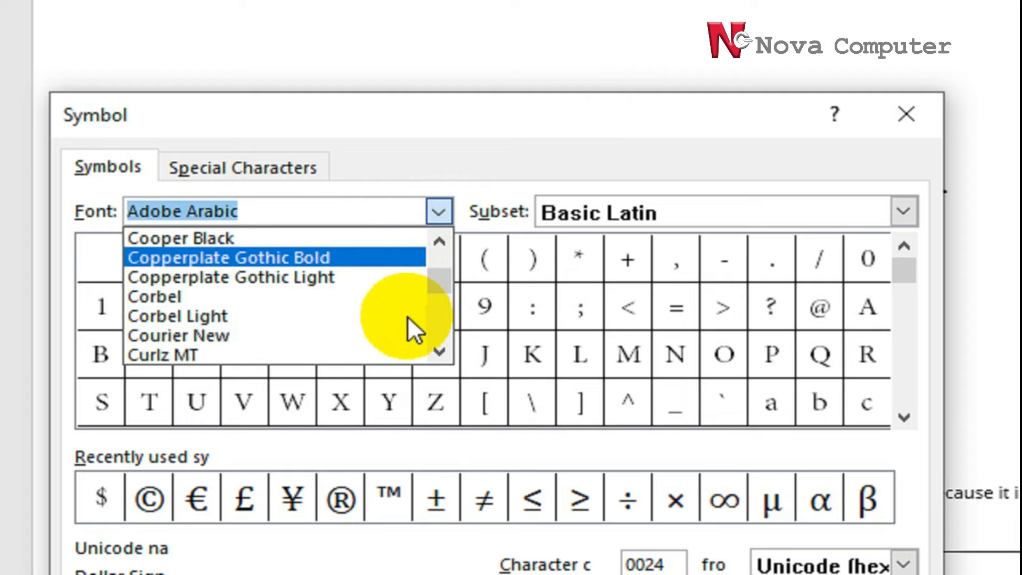
scroll(407, 337, "down", 20)
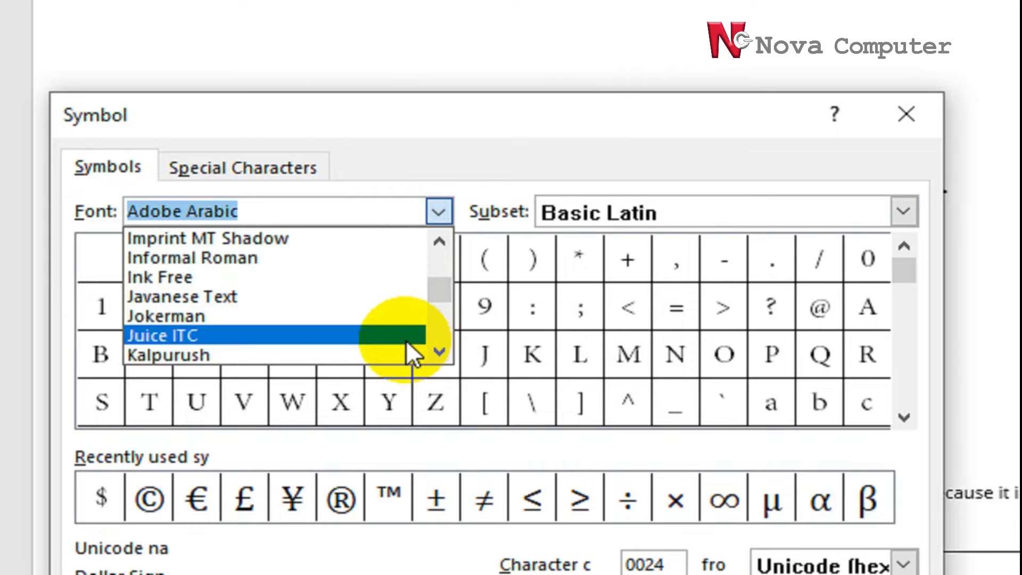
scroll(310, 314, "down", 20)
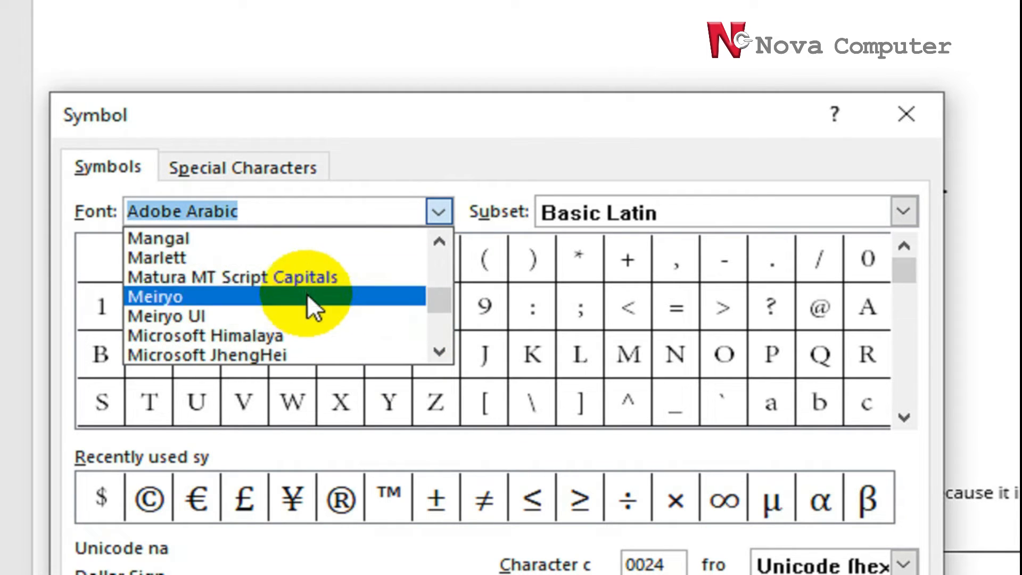
scroll(306, 288, "down", 14)
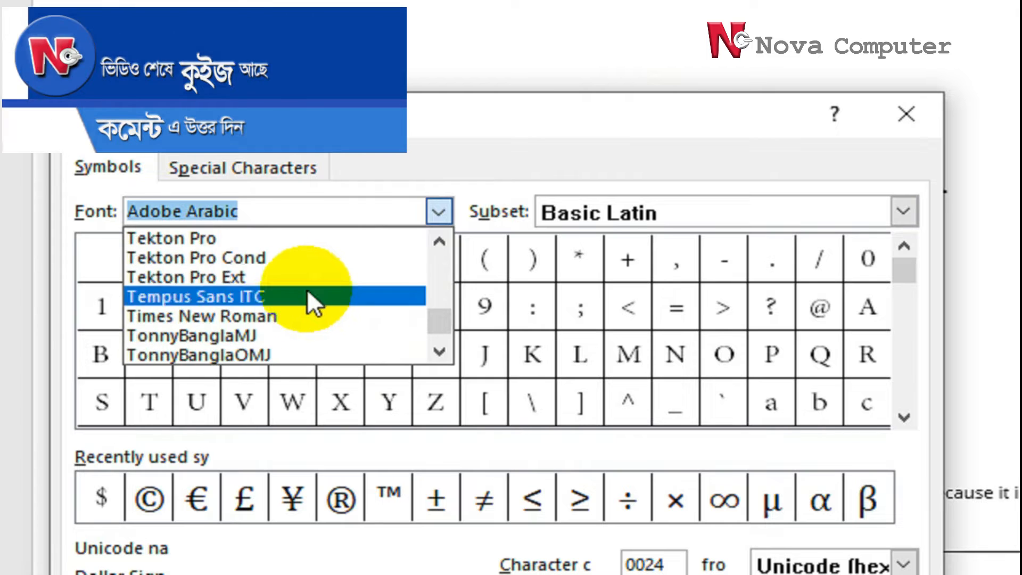
scroll(310, 283, "up", 3)
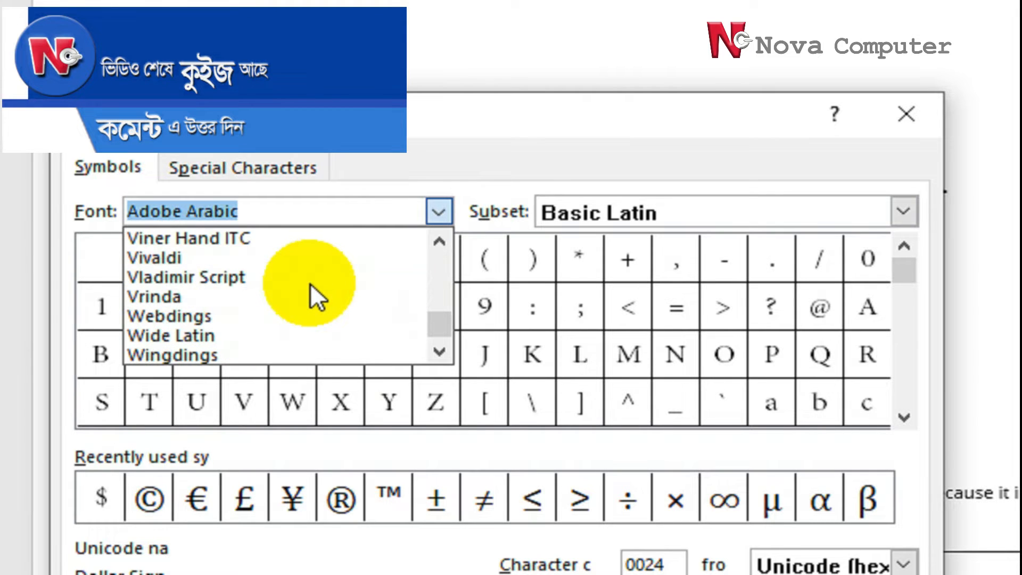
scroll(311, 283, "down", 3)
scroll(311, 282, "up", 1)
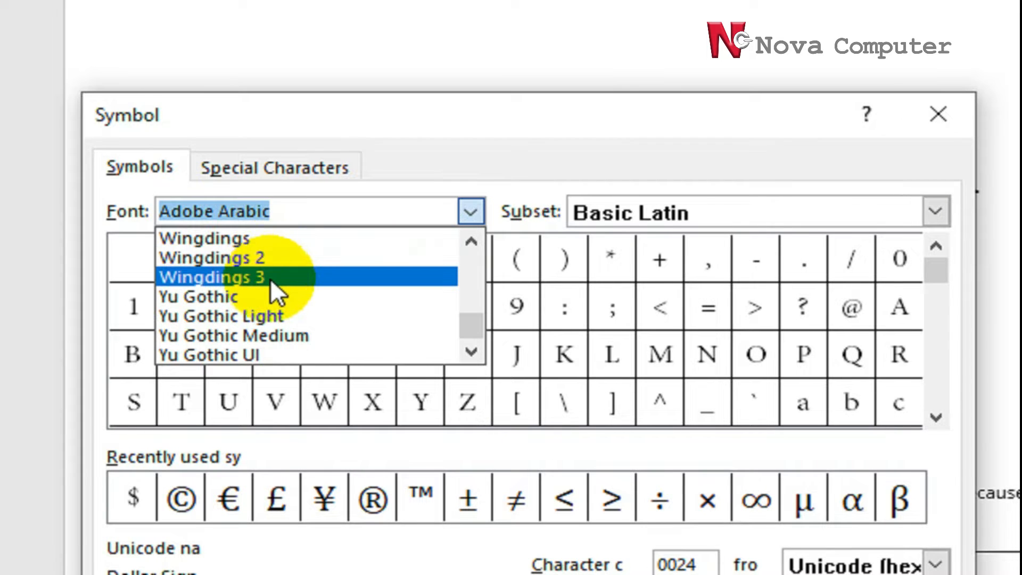
left_click(234, 238)
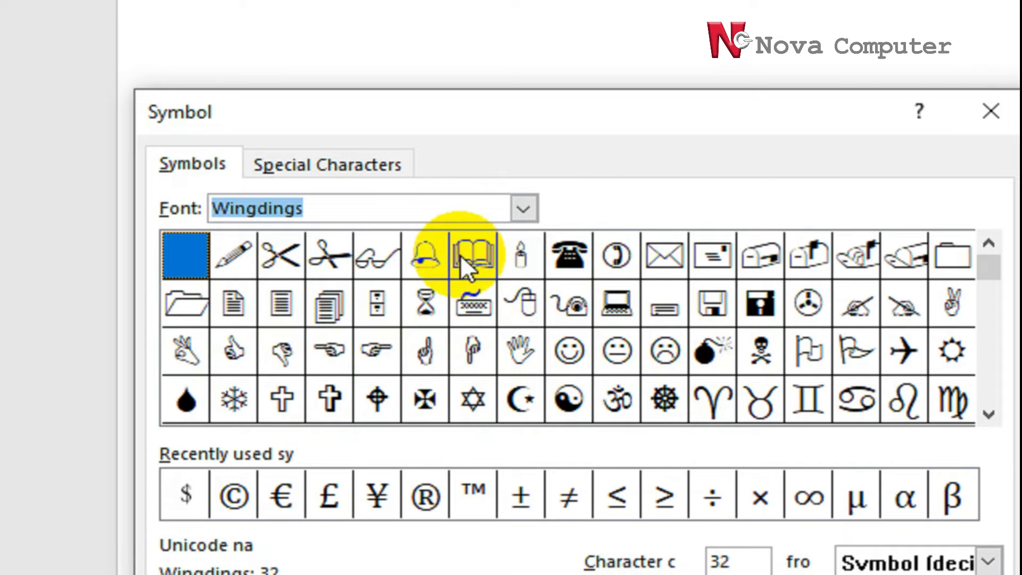
Insert the black telephone symbol after $100 and move it onto its own line below
left_click(570, 254)
left_click(766, 425)
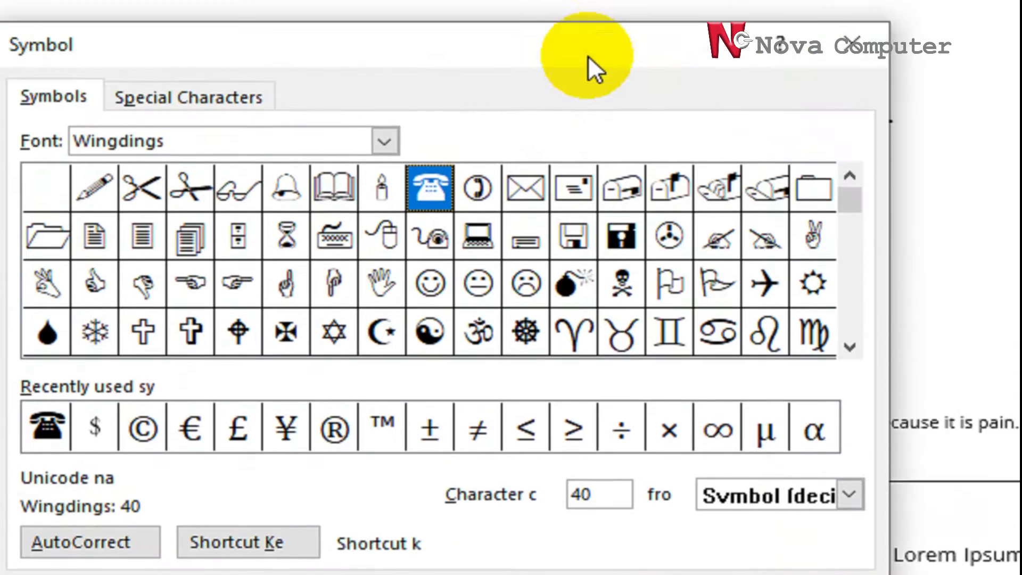
left_click_drag(588, 55, 586, 541)
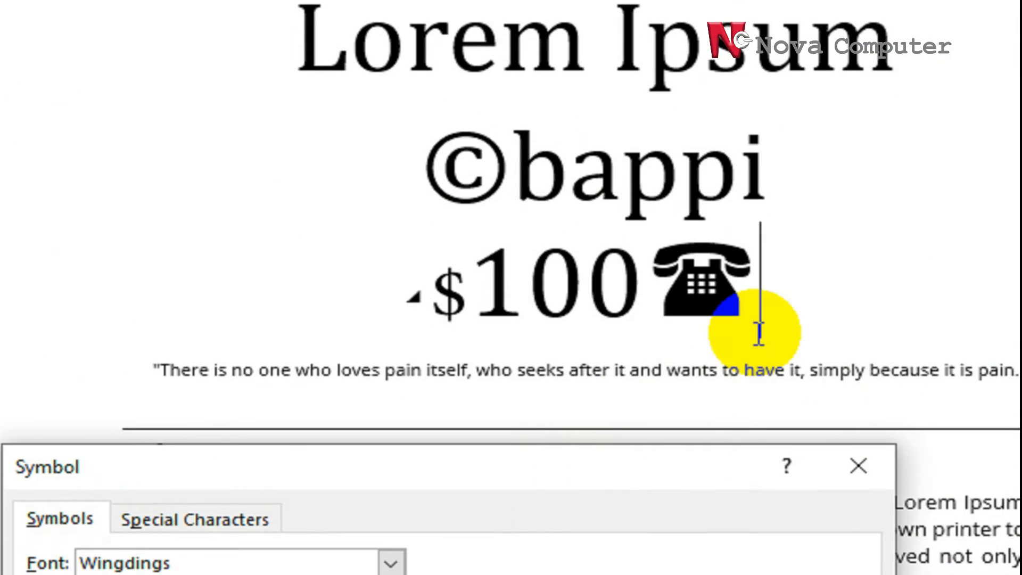
left_click(651, 271)
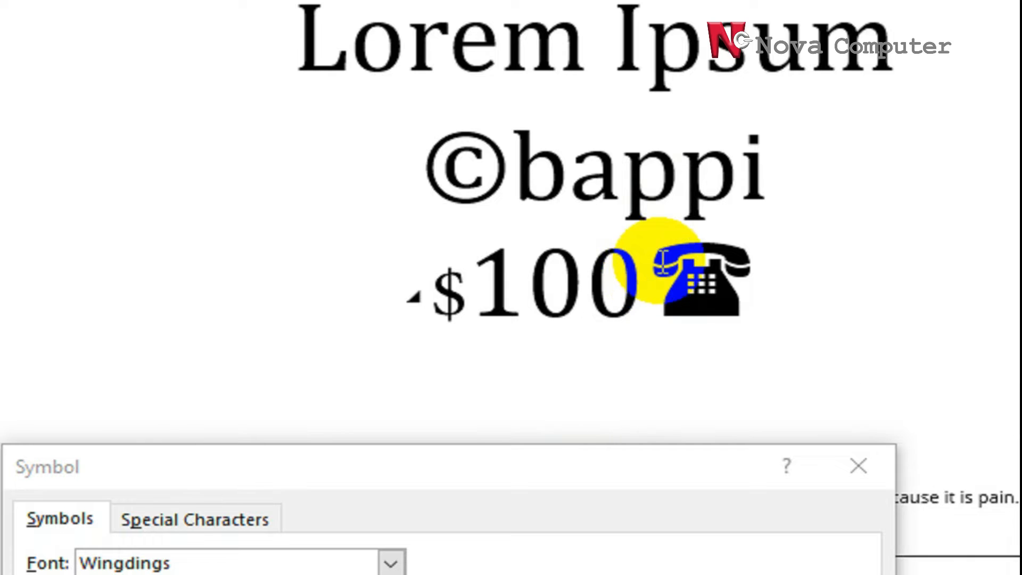
left_click(646, 271)
key("Return")
Enter a space and a phone number after the telephone symbol
scroll(655, 272, "down", 3)
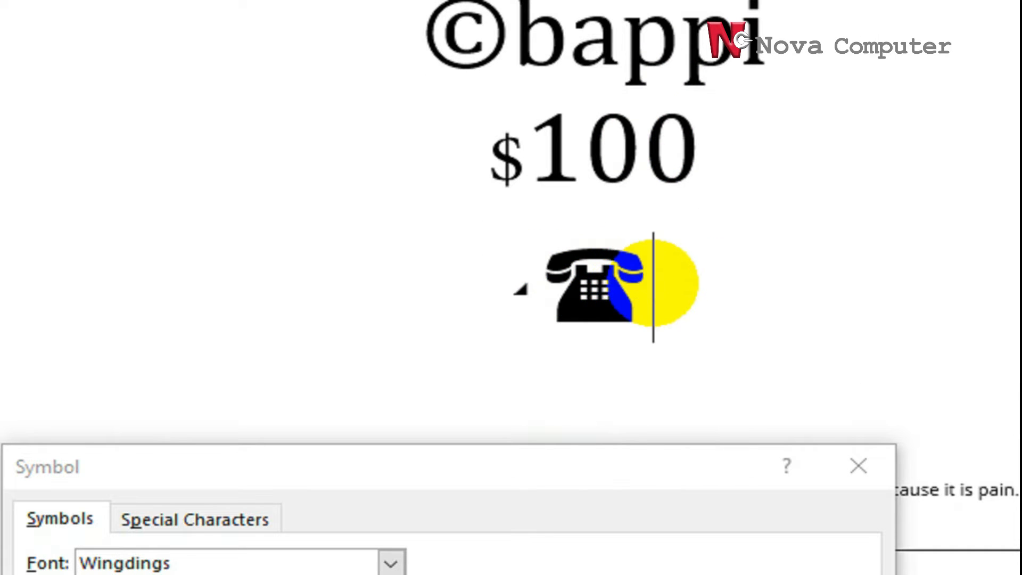
type("9078")
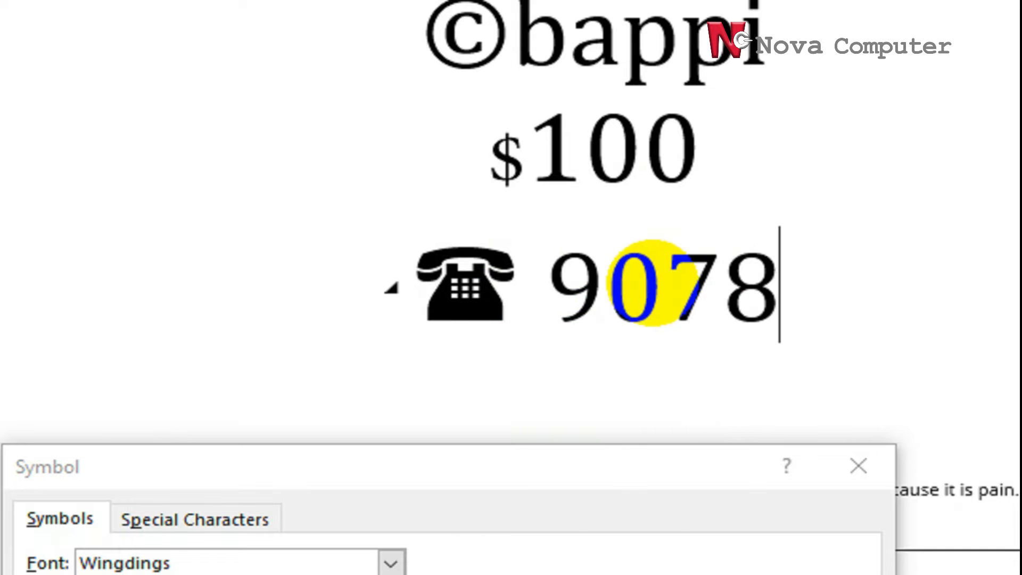
type("555")
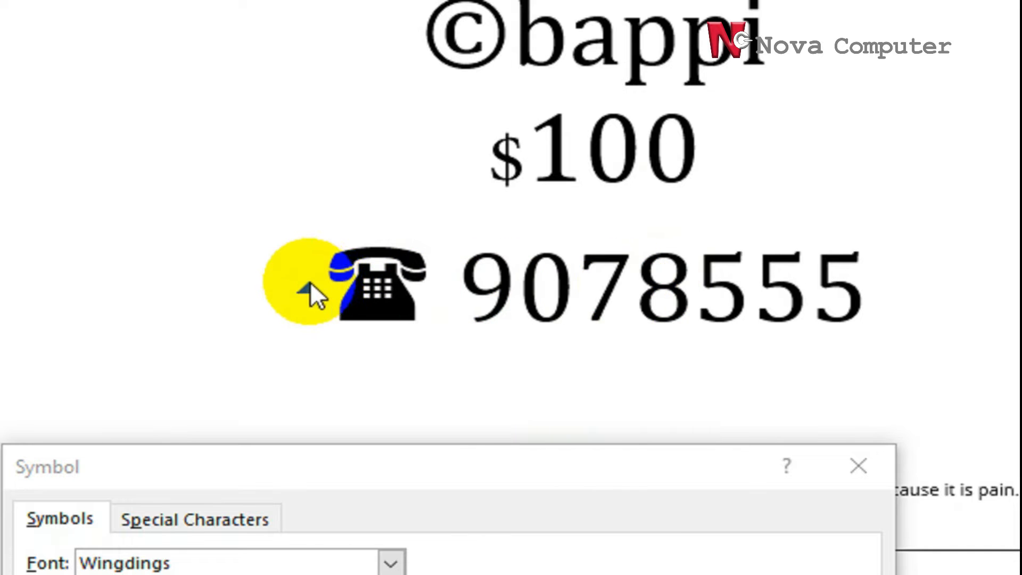
Set the telephone symbol's font size to 22 and its font color to red
left_click(327, 277)
left_click_drag(324, 276, 434, 276)
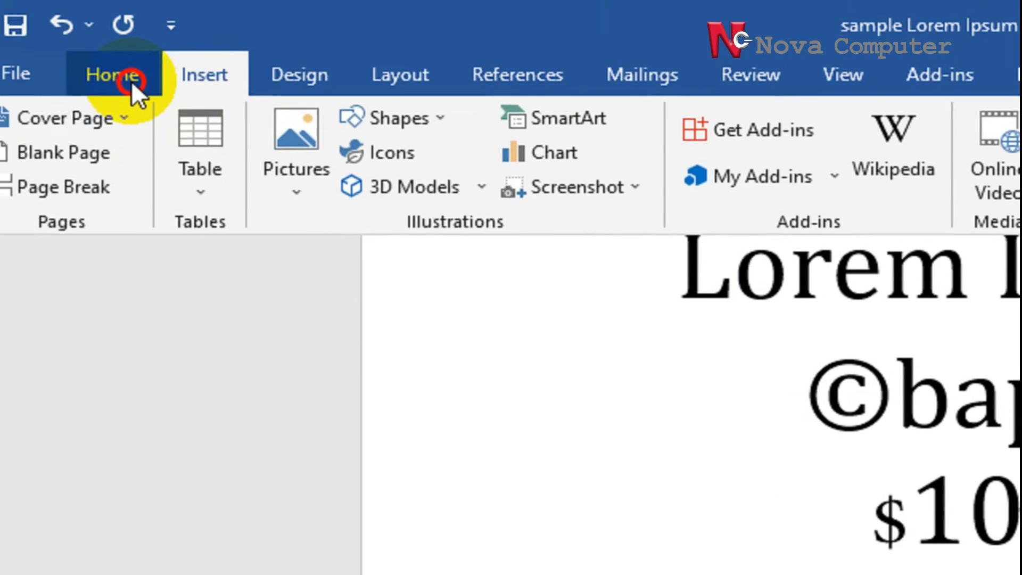
left_click(128, 81)
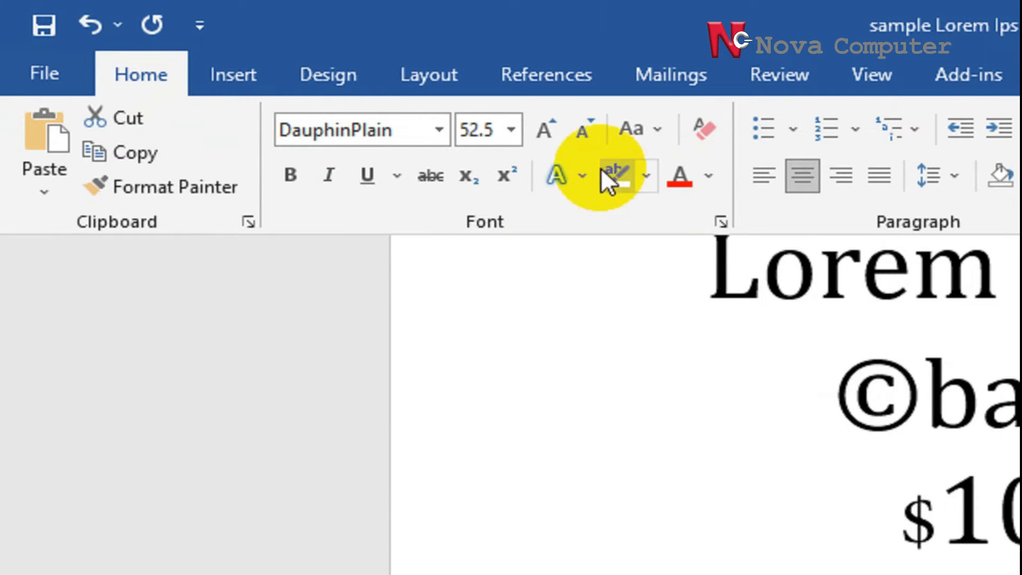
left_click(512, 129)
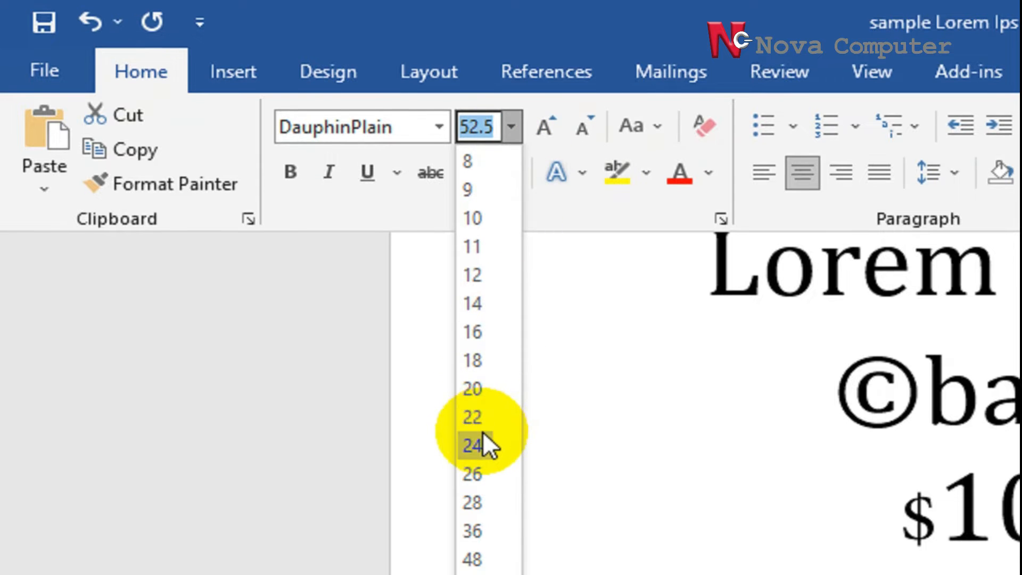
left_click(478, 421)
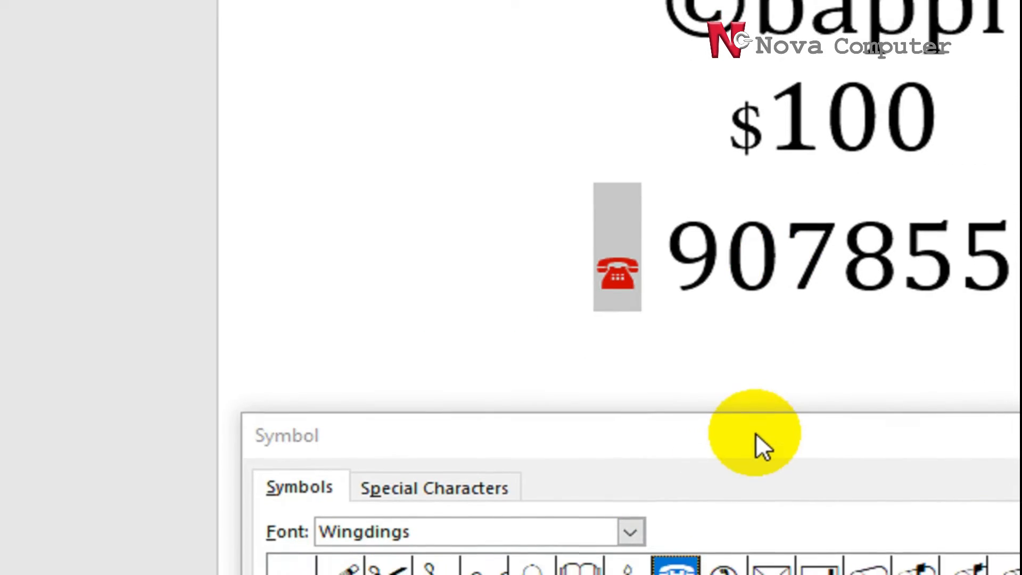
In the telephone symbol's AutoCorrect settings, turn off the options buttons, all capitalization corrections and Replace text as you type
left_click_drag(756, 467, 760, 268)
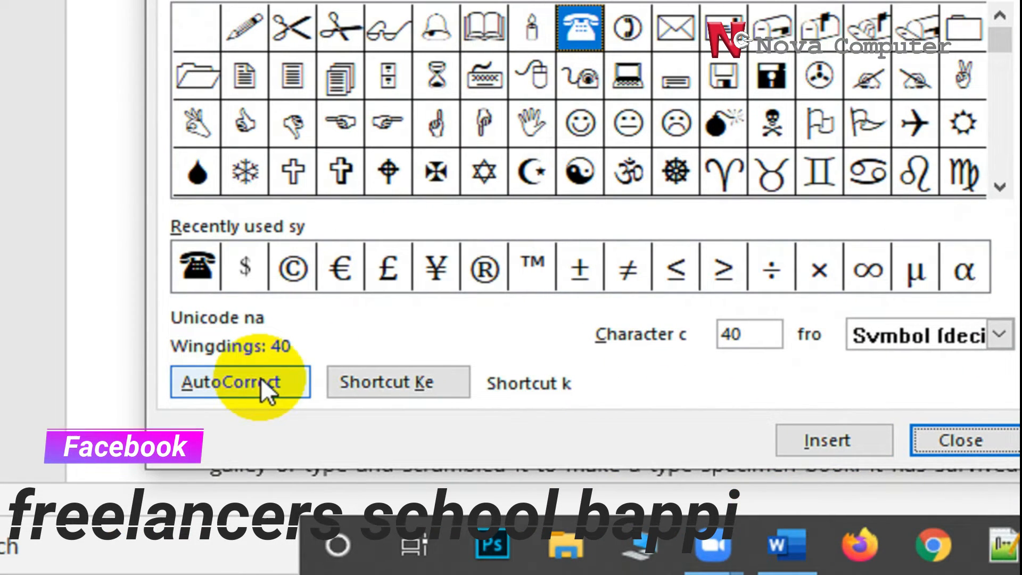
left_click(261, 378)
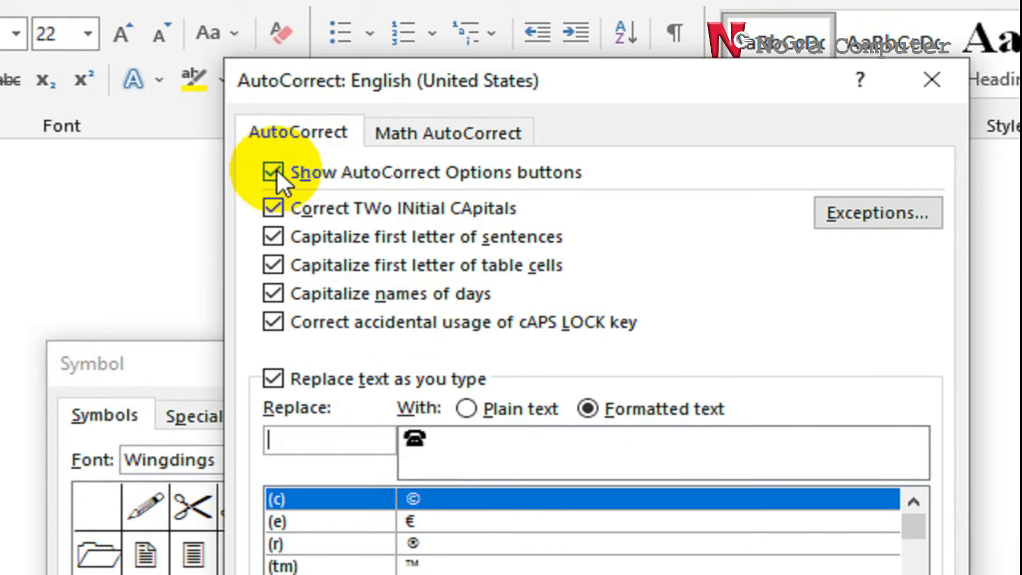
left_click(265, 190)
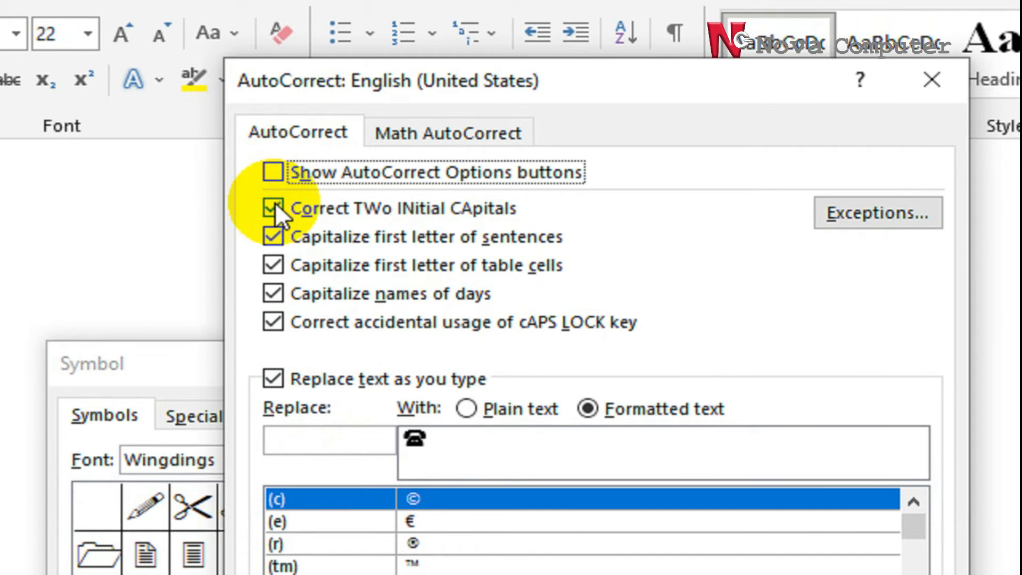
left_click(274, 207)
left_click(275, 236)
left_click(275, 265)
left_click(275, 293)
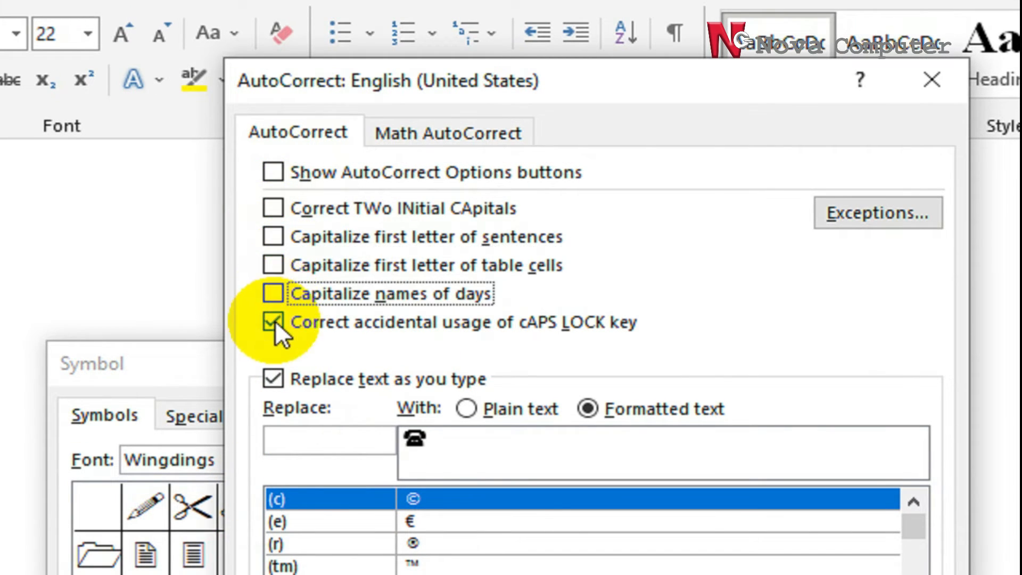
left_click(276, 322)
left_click(273, 379)
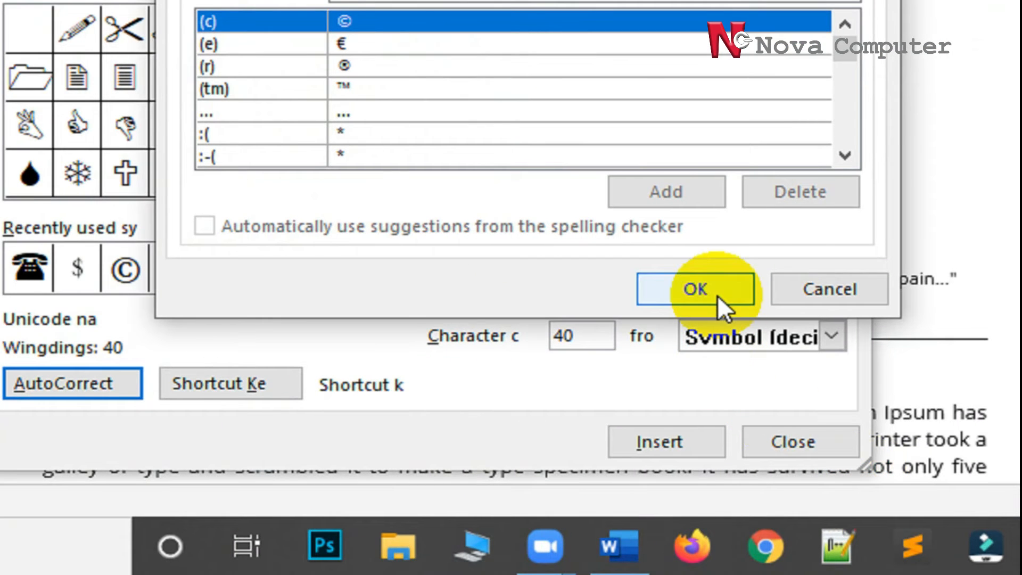
left_click(695, 289)
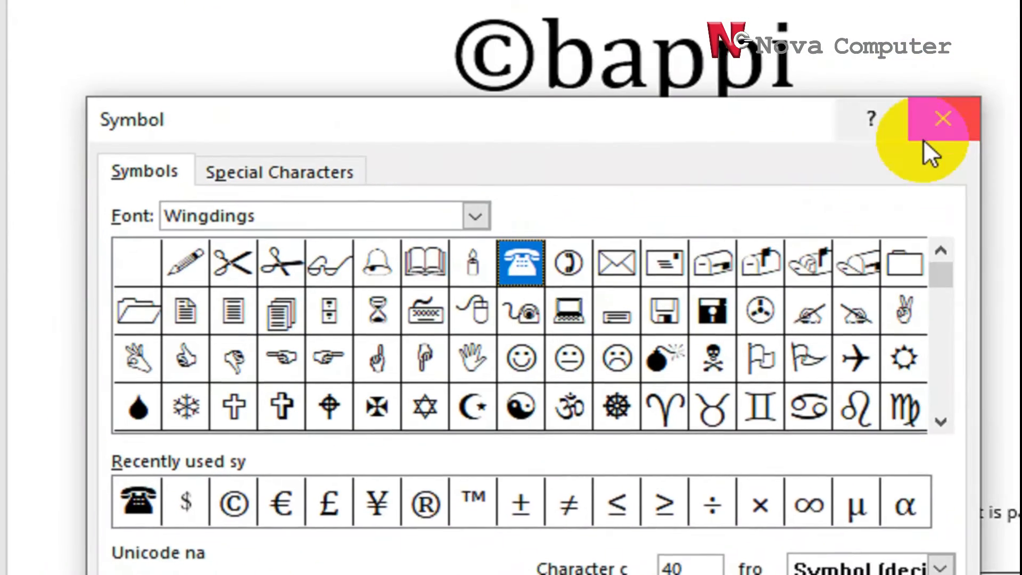
Close the Symbol dialog and place the cursor at the end of the phone number line
left_click(925, 138)
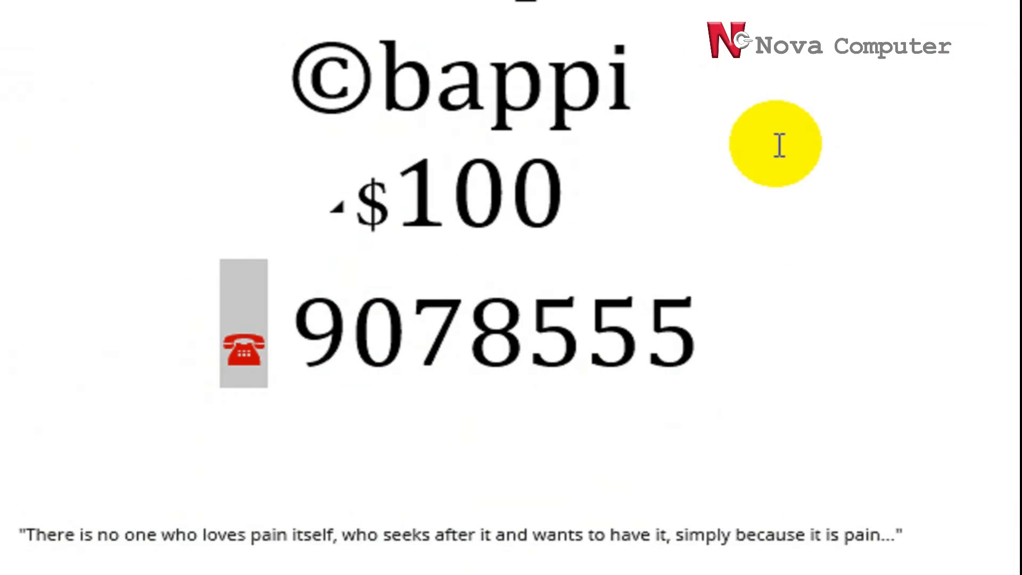
left_click(712, 352)
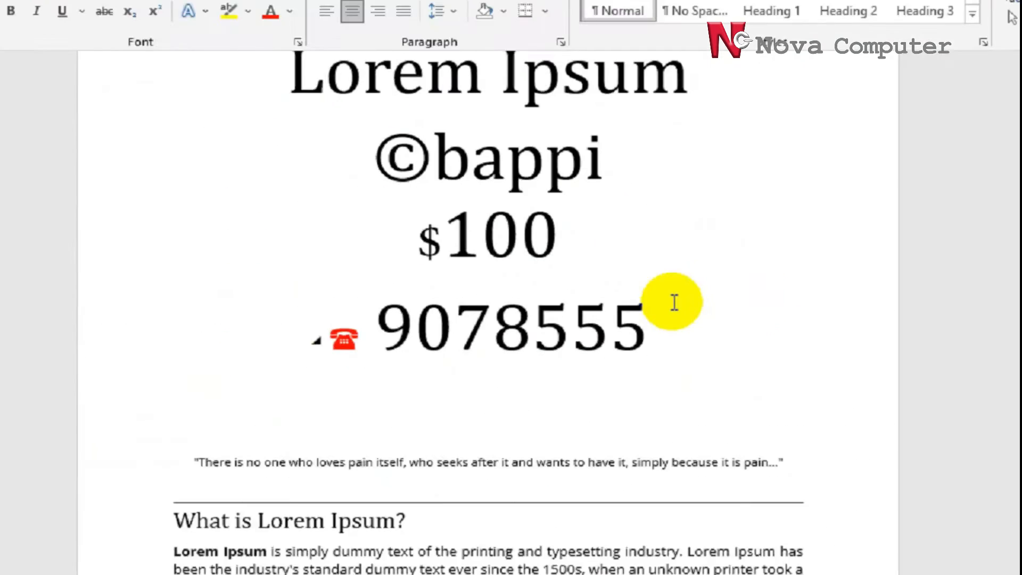
scroll(579, 285, "up", 2)
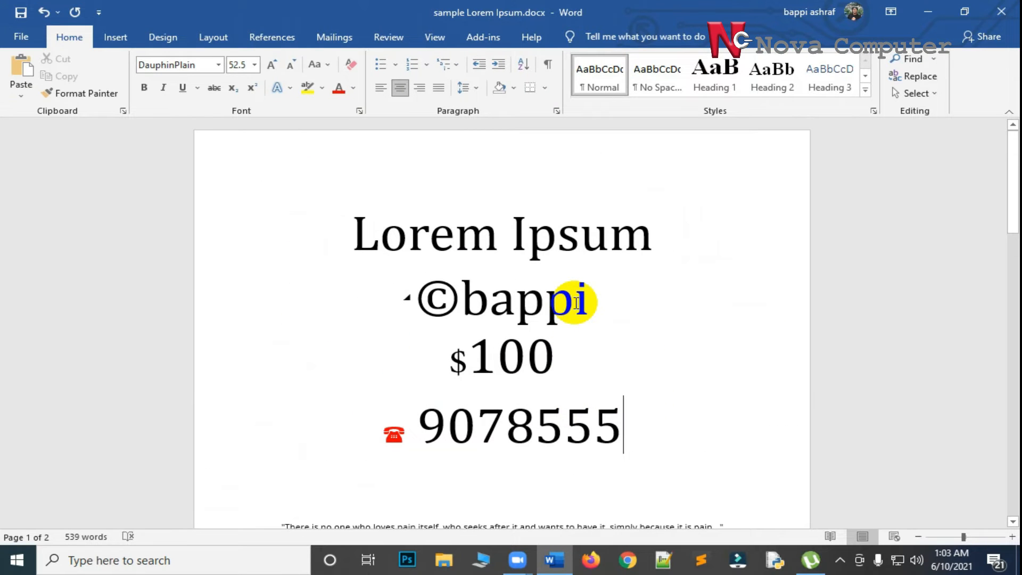
Open the document's print preview and look through both pages
left_click(21, 37)
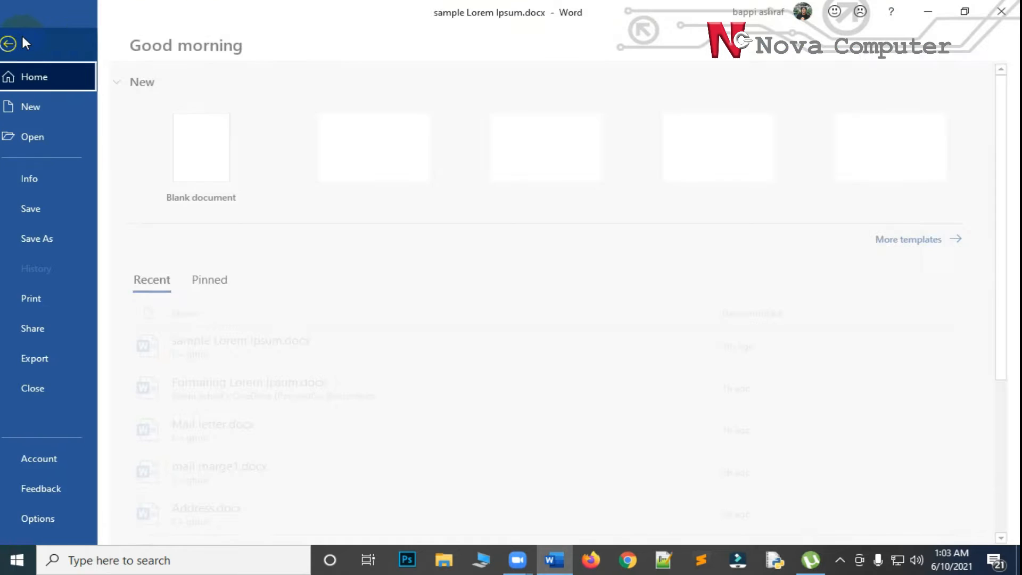
left_click(55, 301)
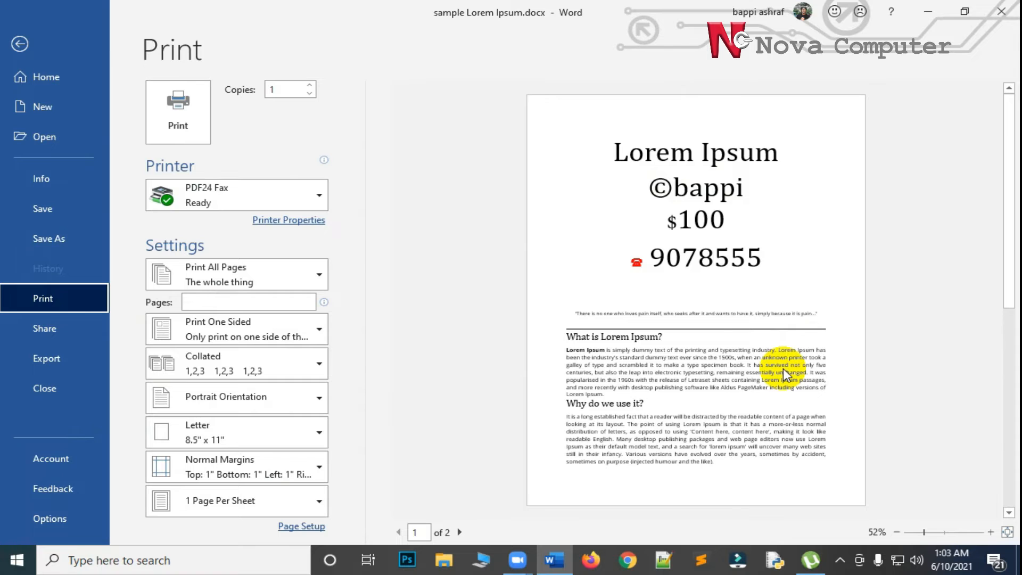
scroll(783, 368, "down", 1)
scroll(783, 372, "up", 1)
scroll(786, 376, "down", 1)
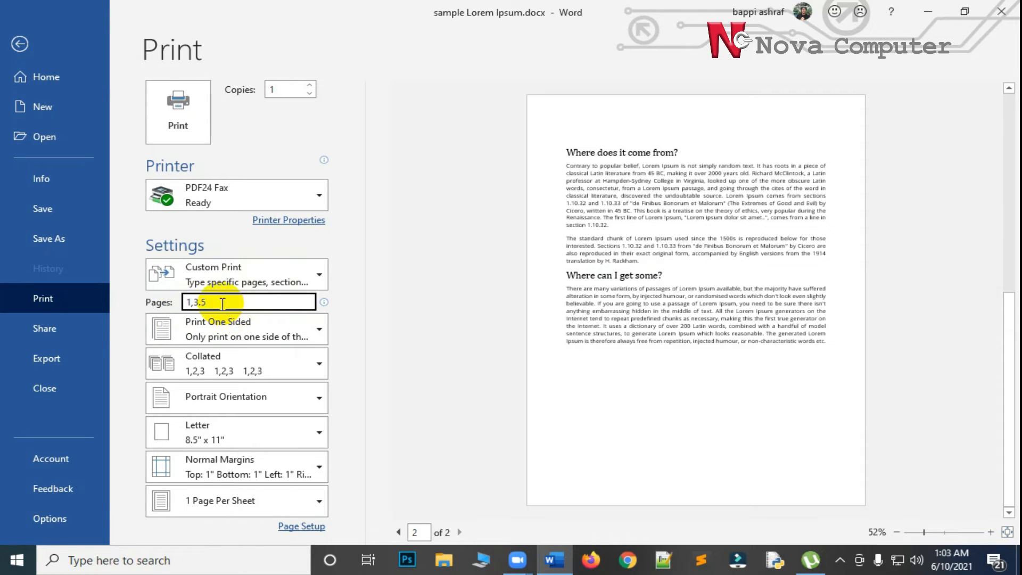
Clear the custom page range and view the available pages-per-sheet choices without changing the setting
key("BackSpace")
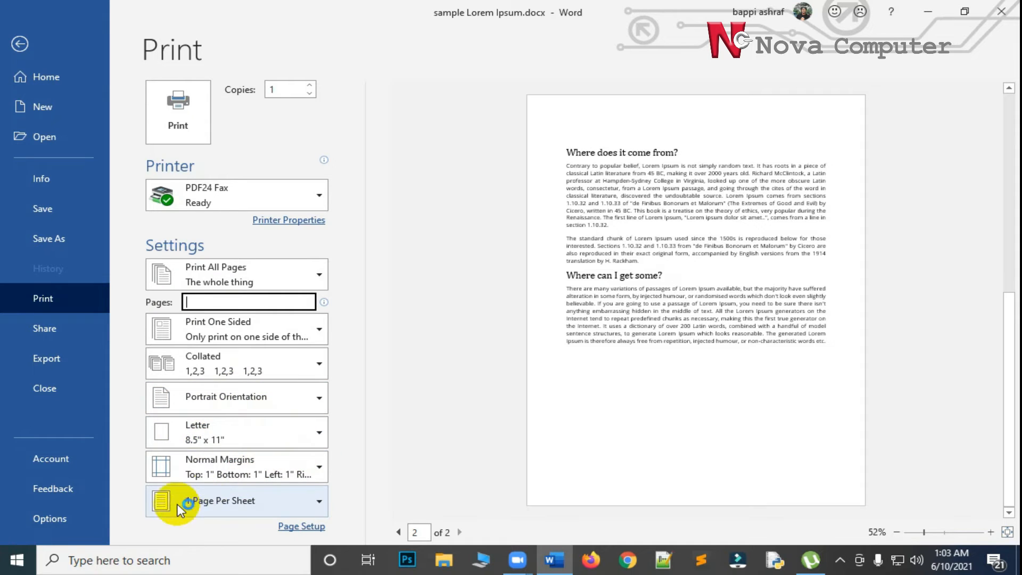
left_click(320, 503)
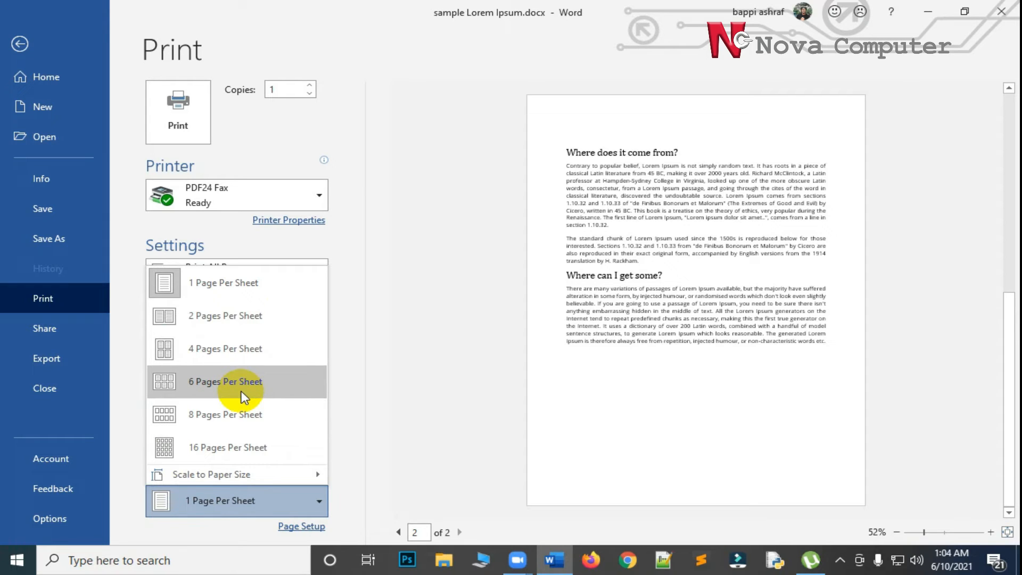
left_click(259, 176)
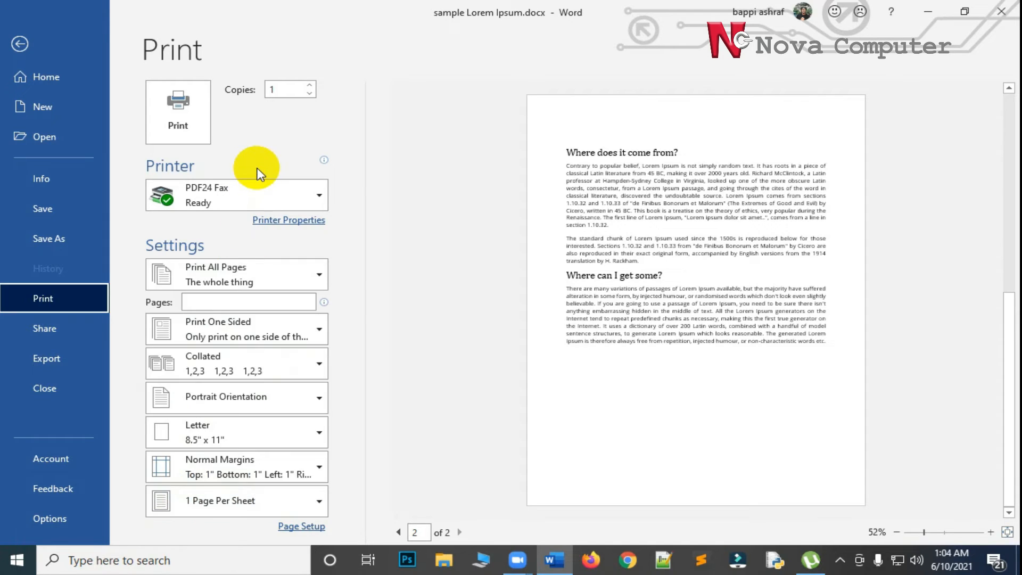
Set the number of print copies to 4 and return to the document without printing
scroll(660, 266, "up", 2)
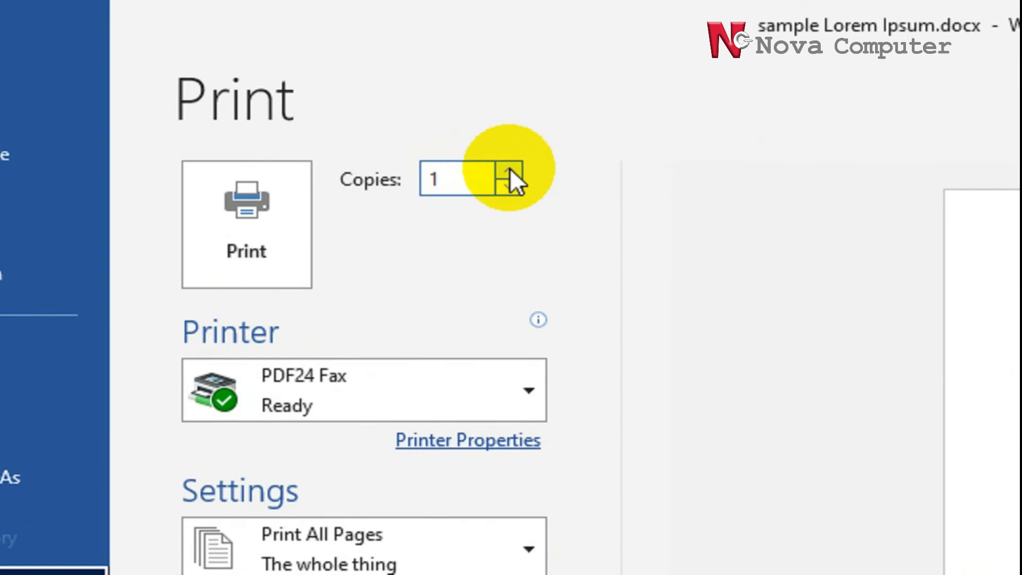
left_click(309, 86)
left_click(310, 85)
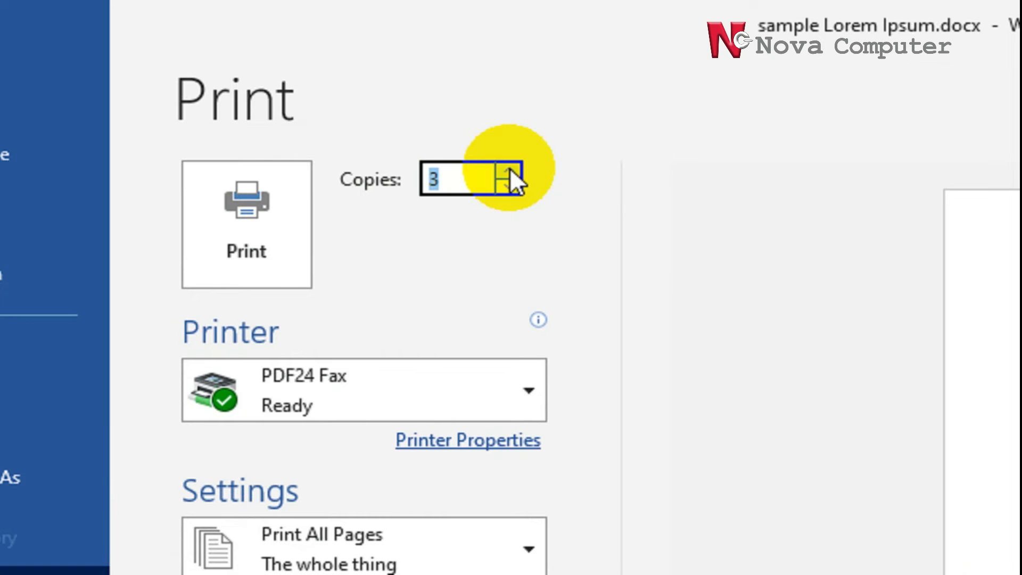
left_click(309, 85)
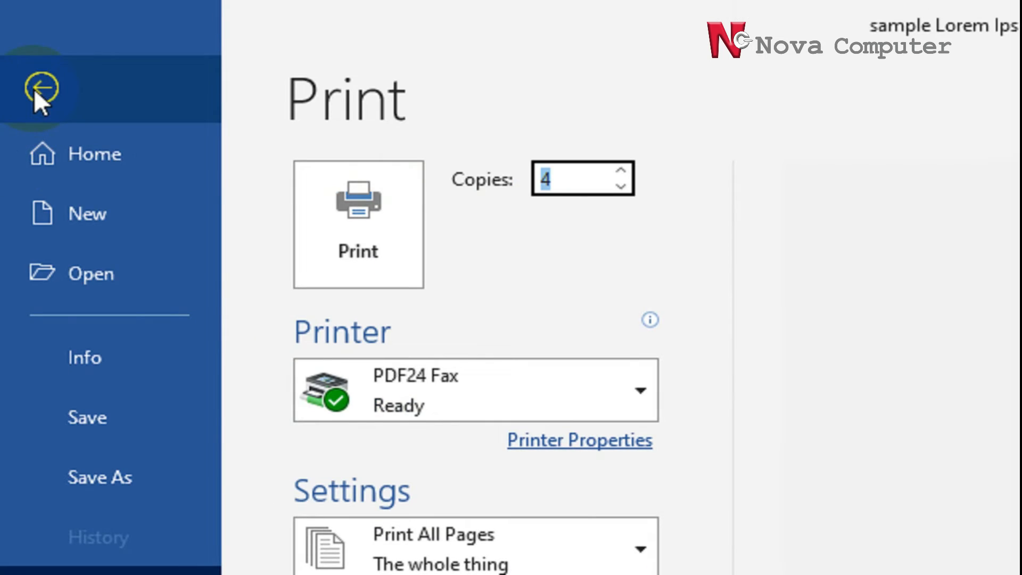
left_click(35, 87)
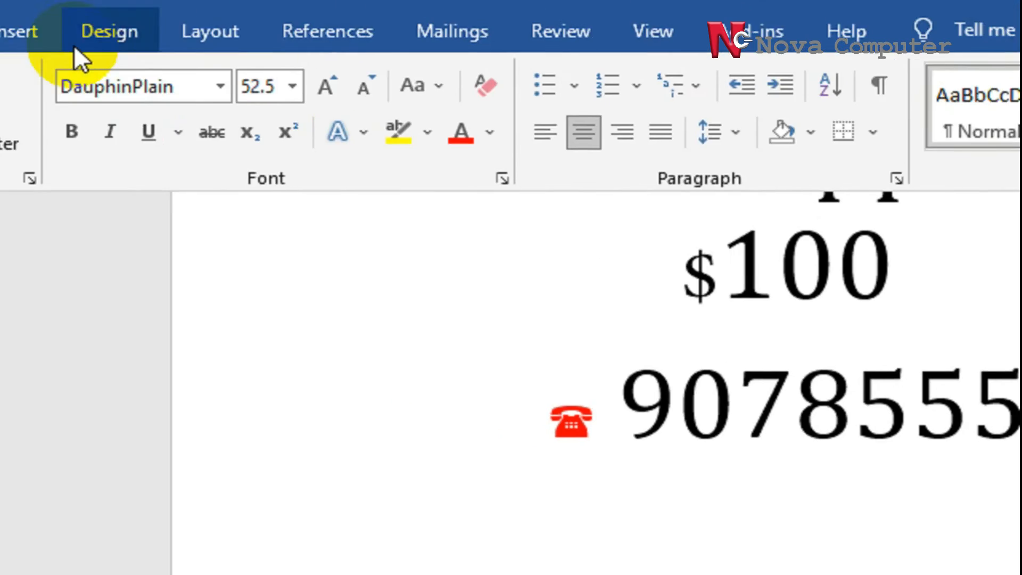
Insert a new equation below the phone number line containing an empty stacked fraction
left_click(178, 81)
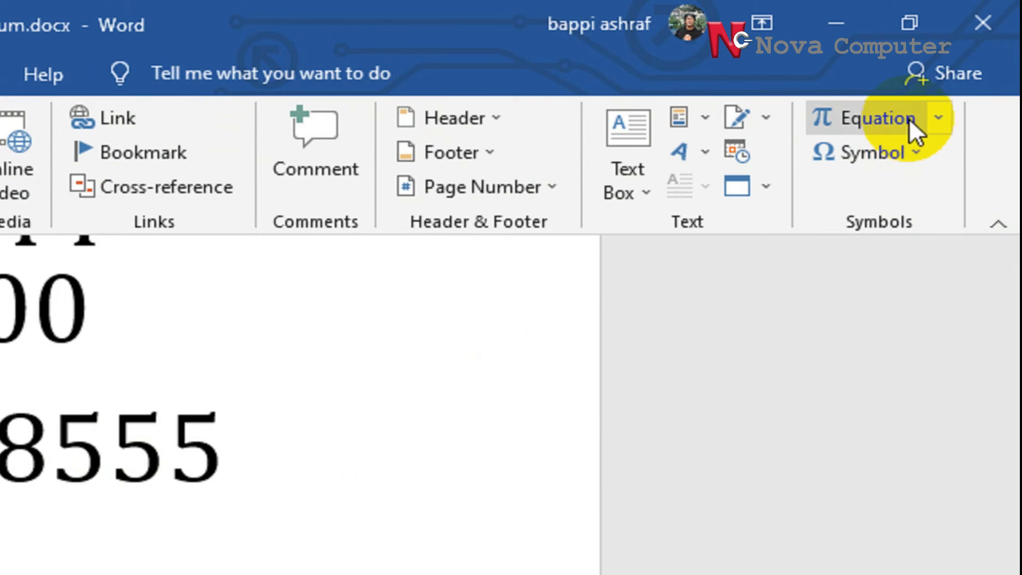
left_click(938, 119)
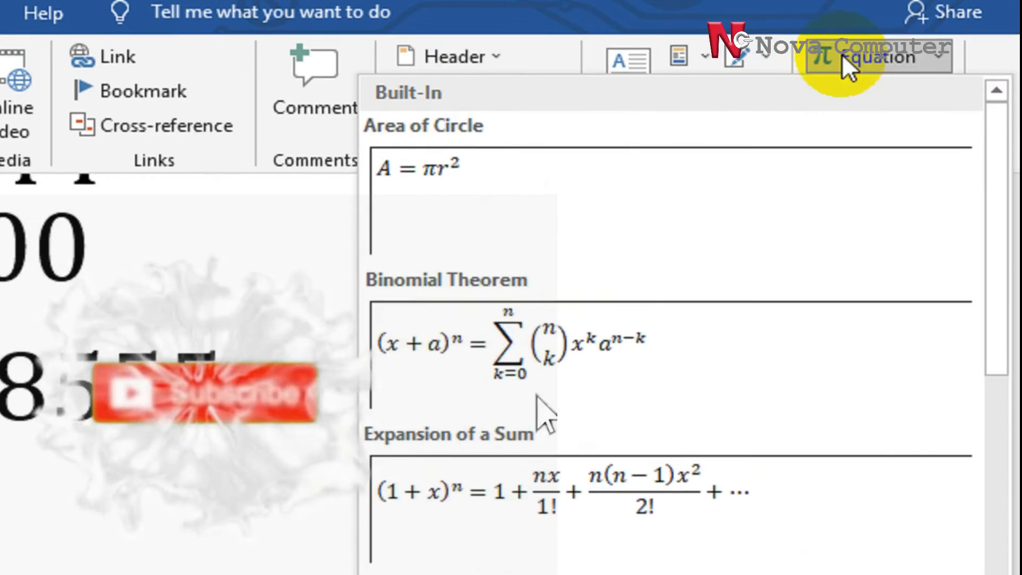
left_click(842, 56)
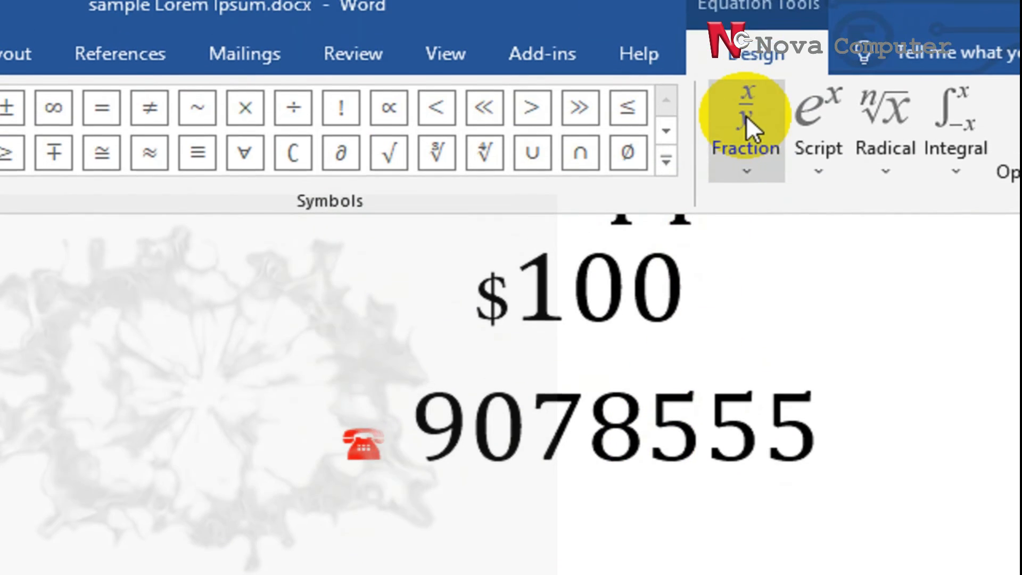
left_click(764, 136)
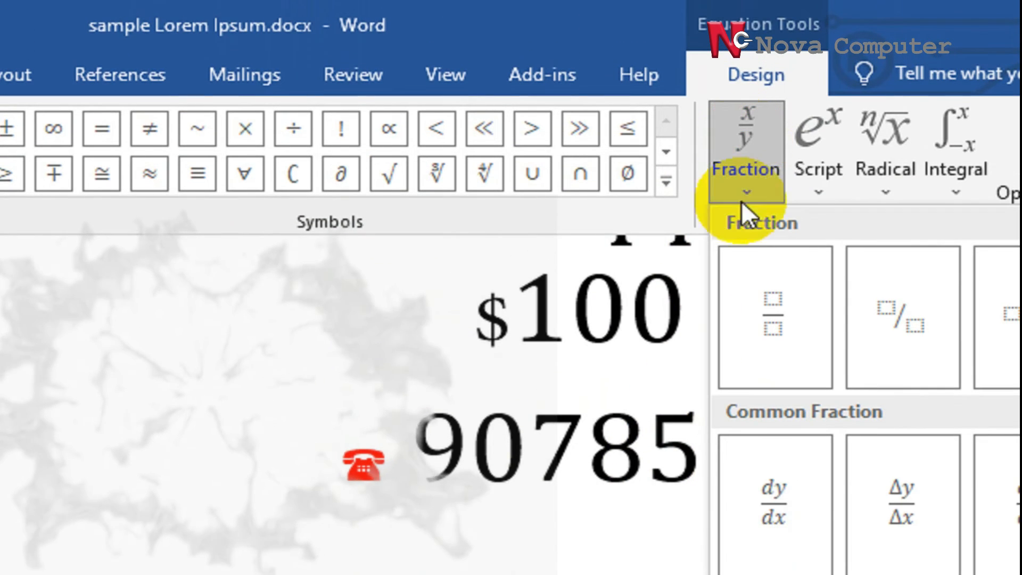
left_click(775, 341)
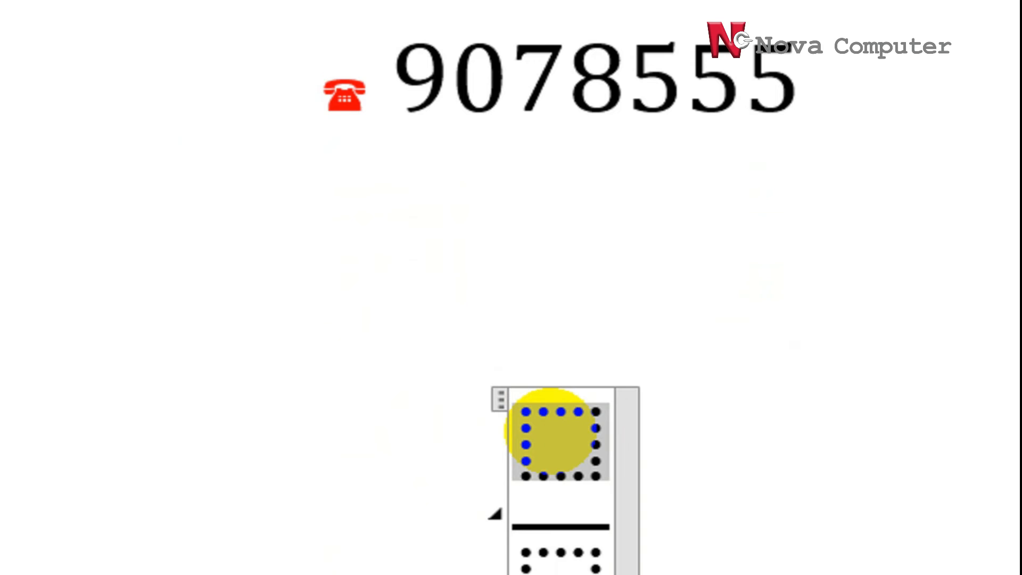
Fill the fraction with 1 over 4 and add a plus sign after it
type("1")
left_click(553, 561)
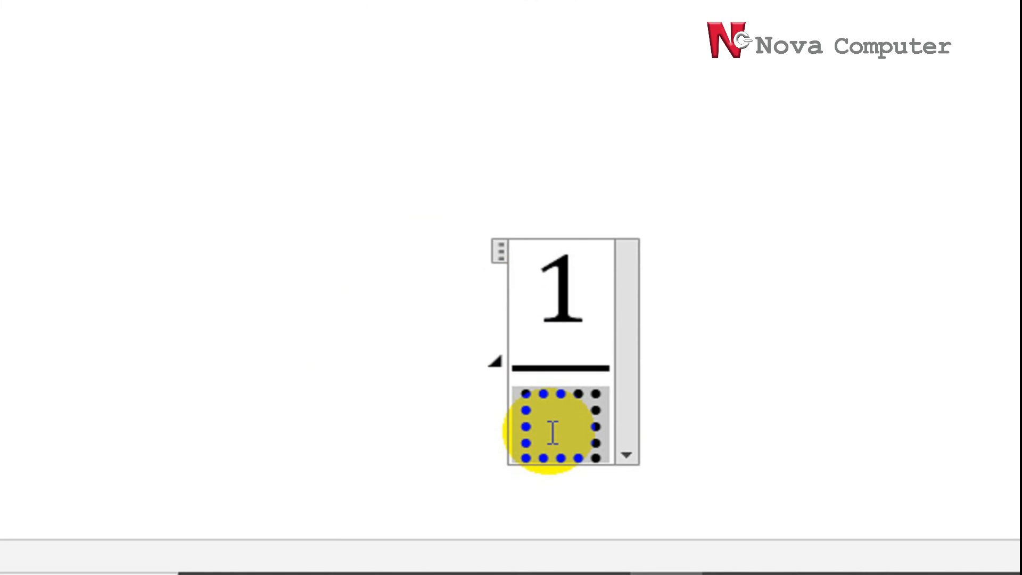
type("4")
left_click(686, 354)
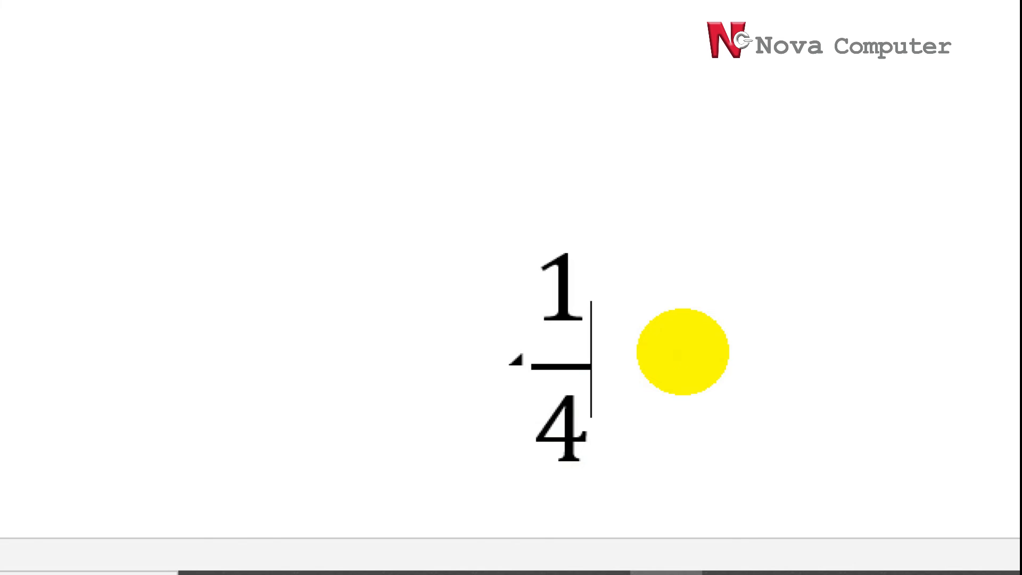
type("+")
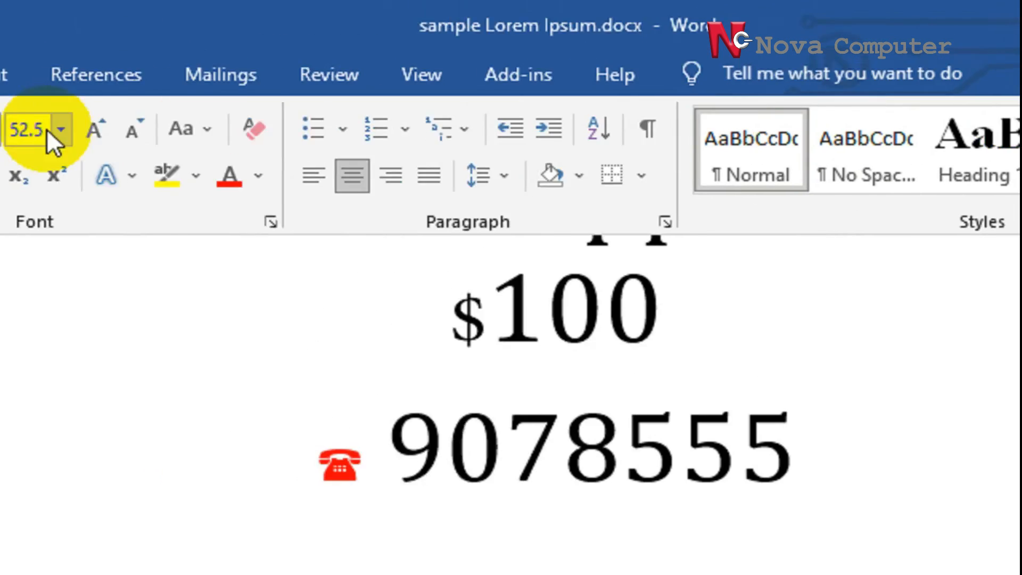
Add an equation with an empty radical with degree after the plus sign
left_click(193, 82)
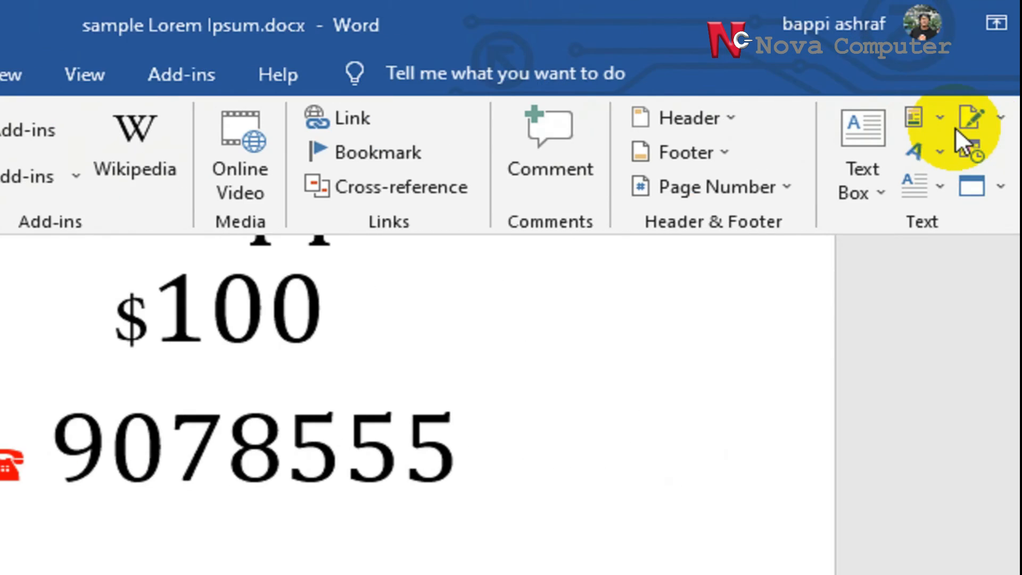
left_click(872, 119)
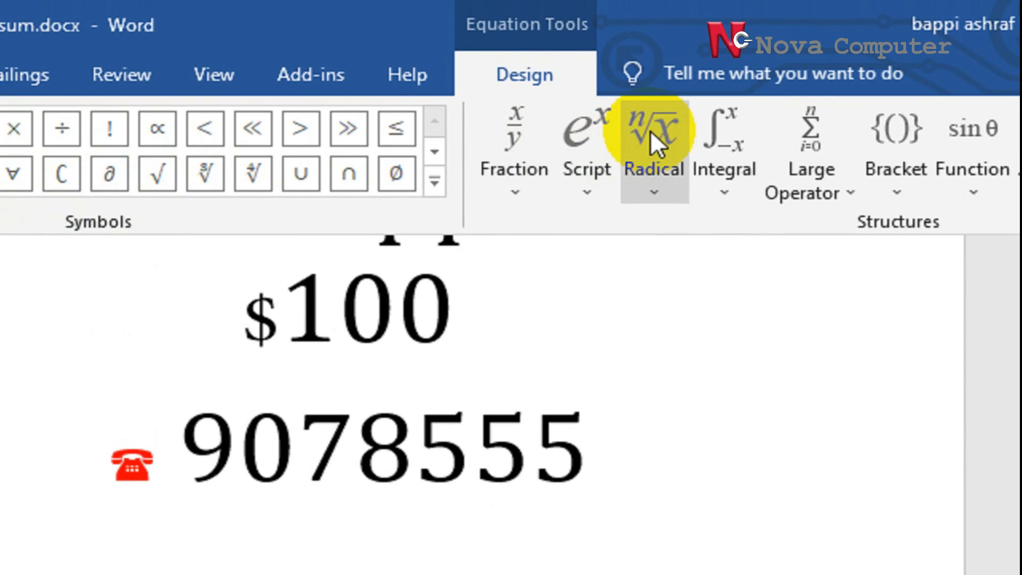
left_click(651, 132)
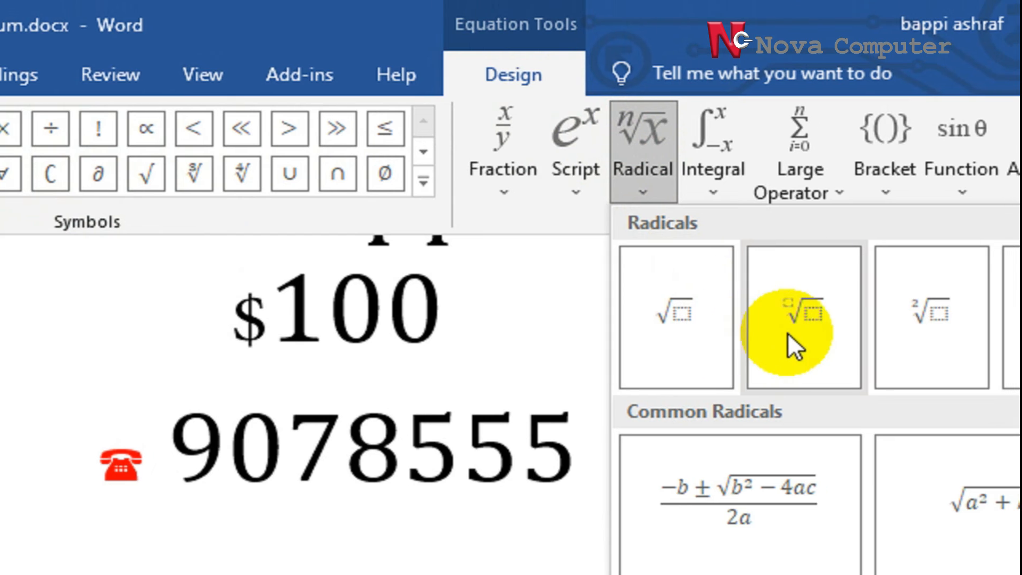
left_click(787, 335)
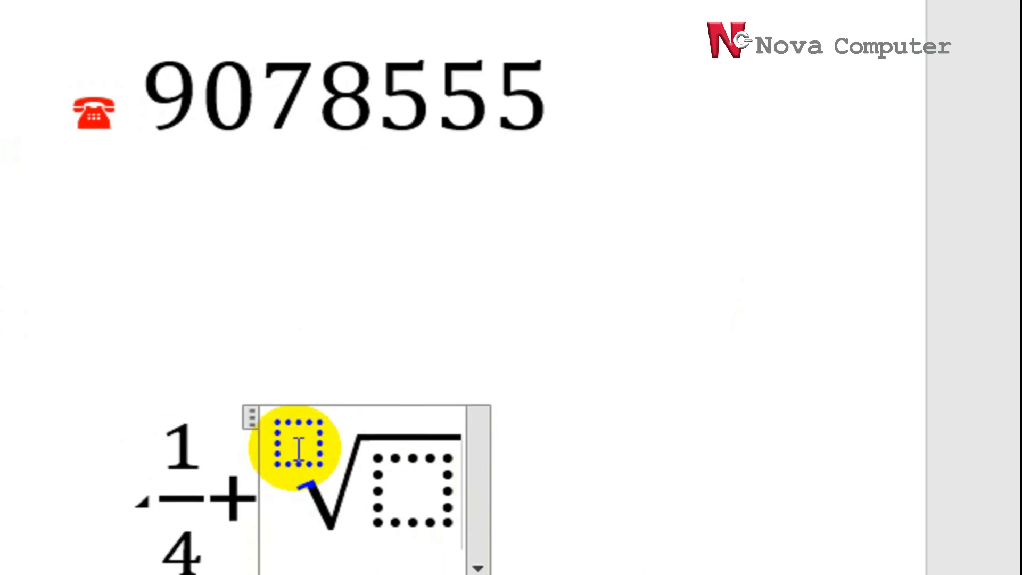
Fill in the radical with 2 as its degree and 3 under the root
left_click(299, 446)
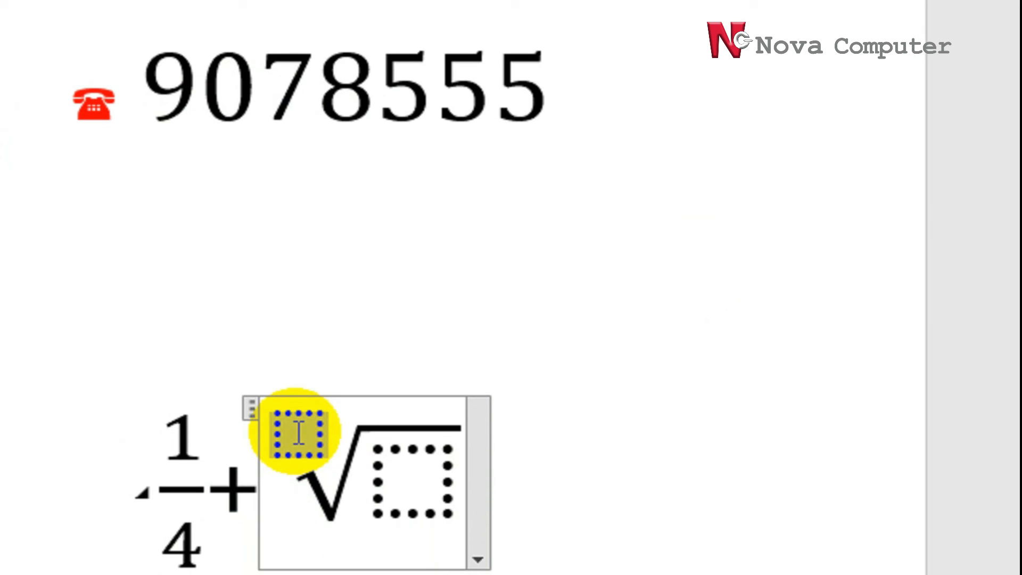
type("2")
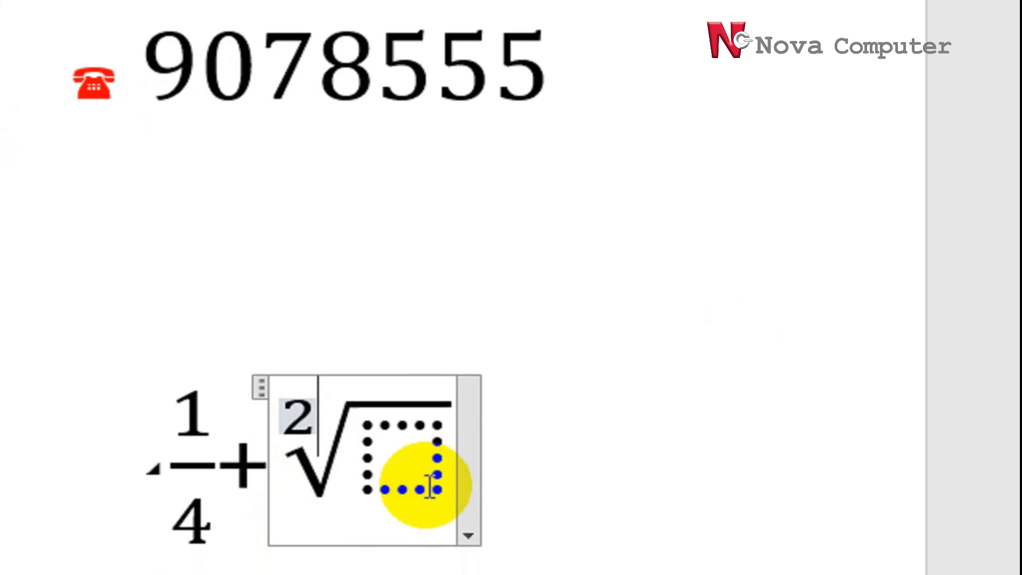
left_click(405, 480)
type("35")
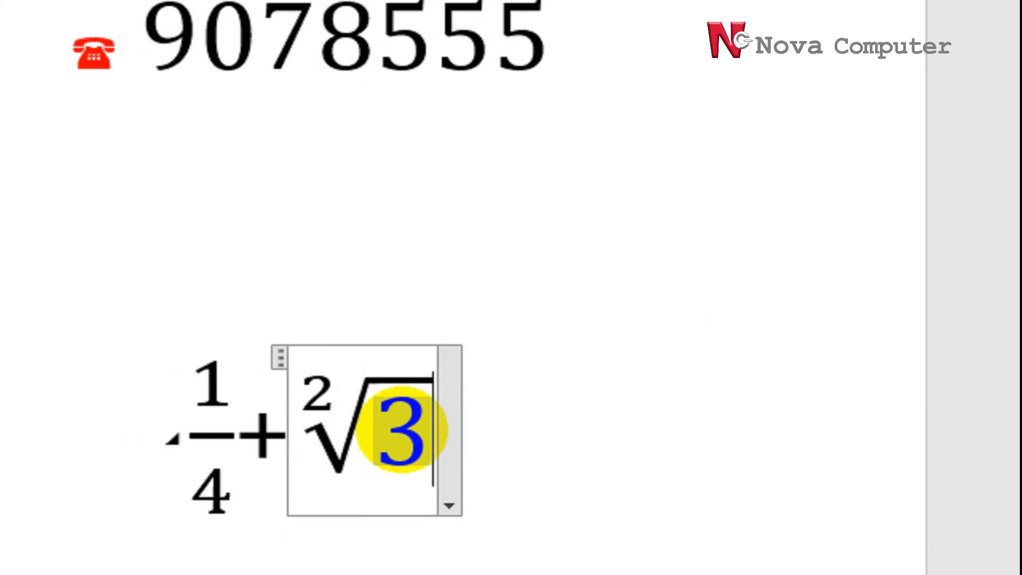